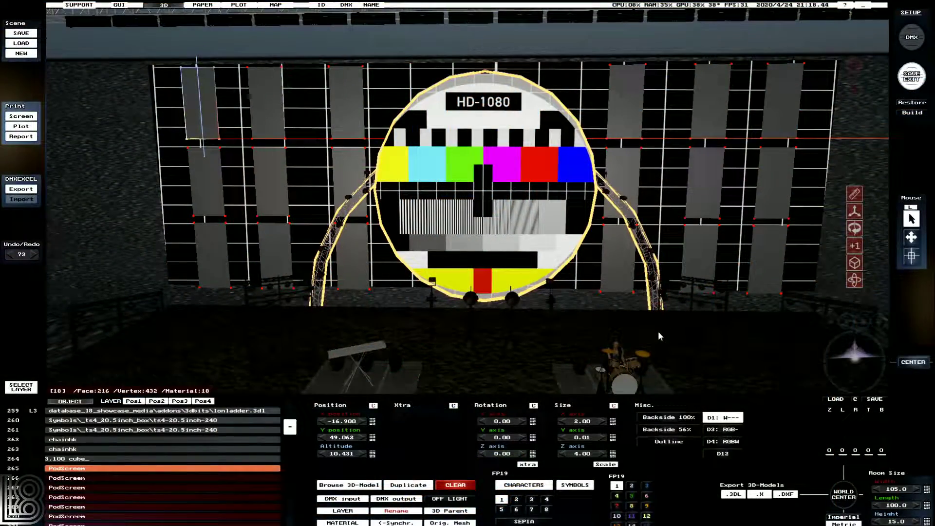
- Open the material settings of the selected PodScreen panels and turn off Model Default
left_click_drag(867, 358, 866, 359)
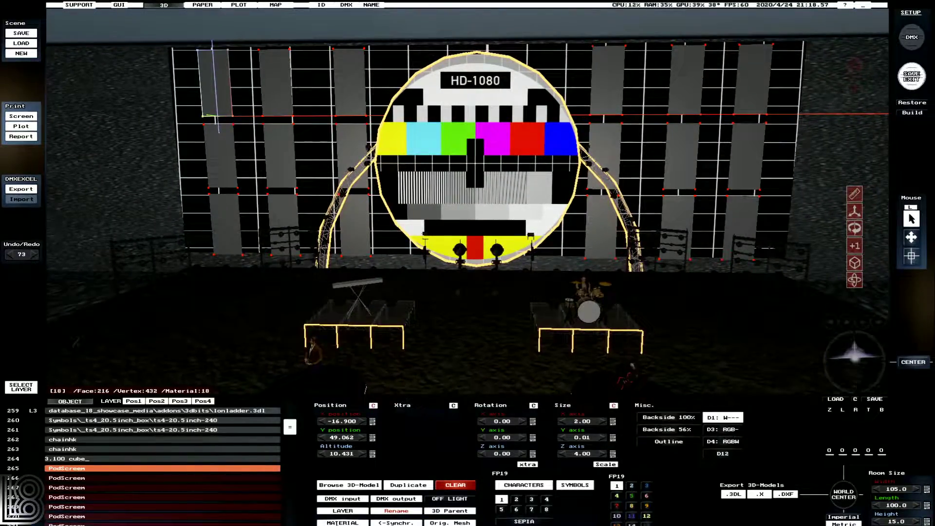
left_click(338, 522)
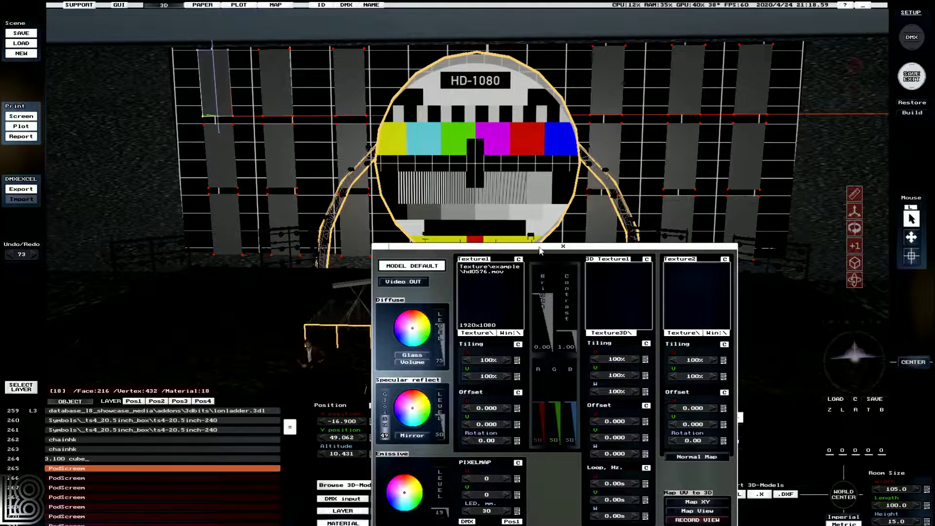
left_click(563, 246)
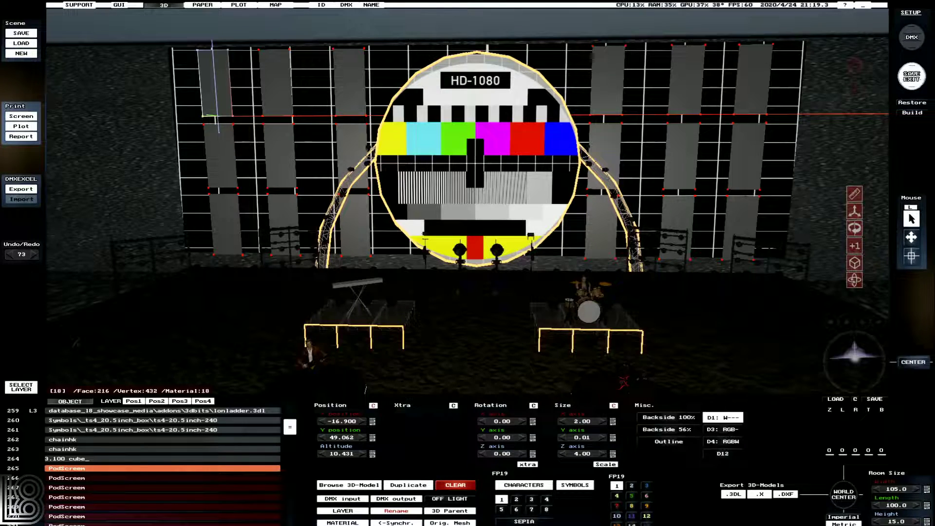
left_click(339, 523)
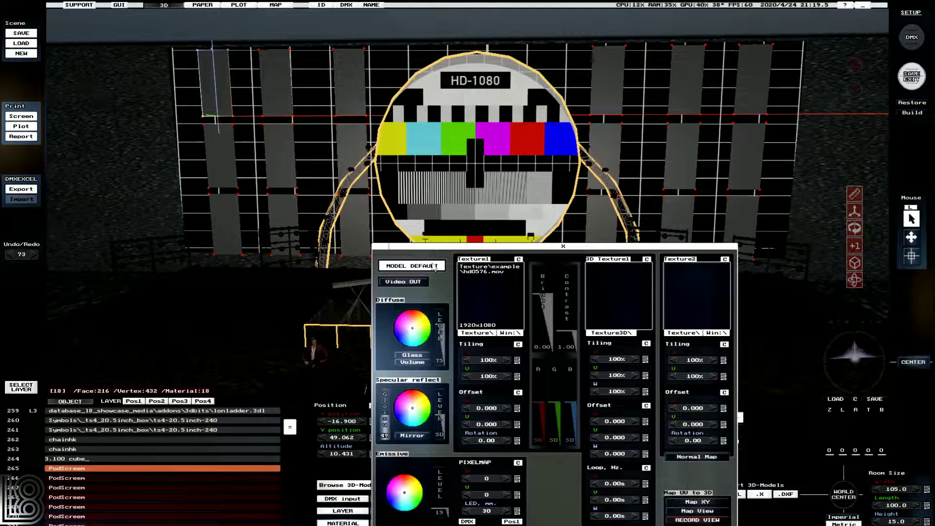
left_click(437, 267)
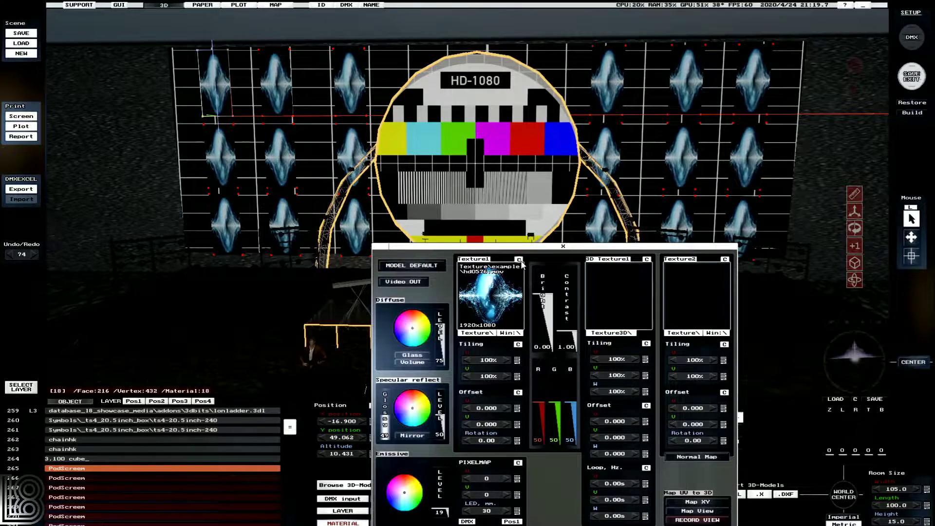
- Replace the pod screens' Texture1 with the HD1080 pattern from the Test texture folder
left_click(494, 285)
left_click(491, 323)
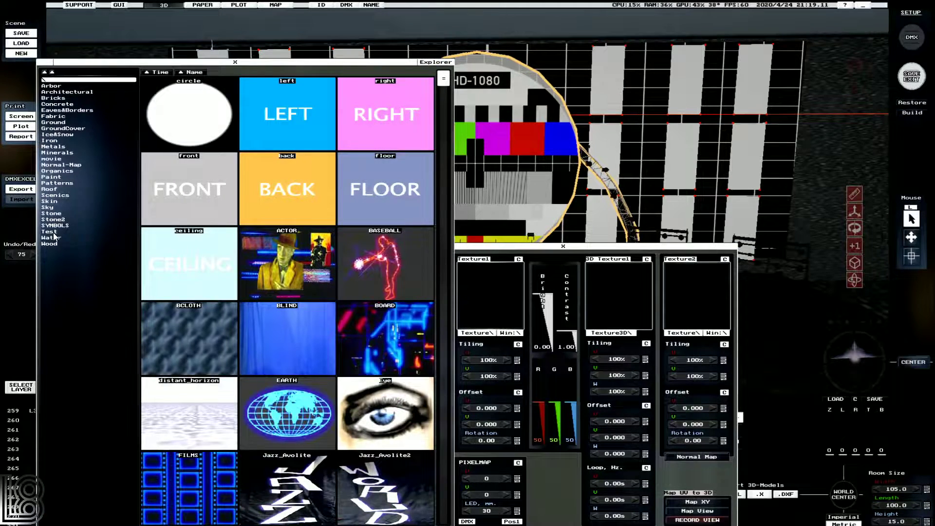
left_click(49, 232)
double_click(222, 205)
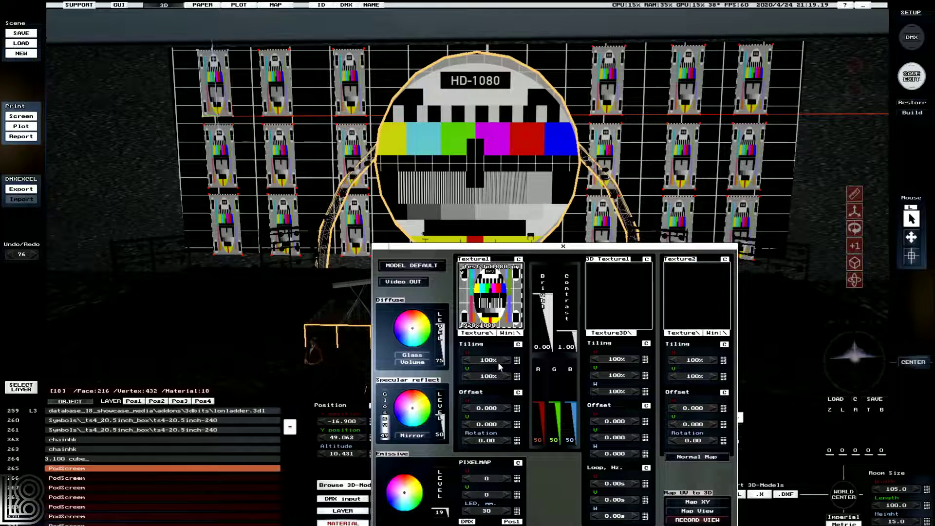
- Try a U tiling of 30% on the pod screens' Texture1, reset the tiling and close the material settings
scroll(498, 359, "down", 7)
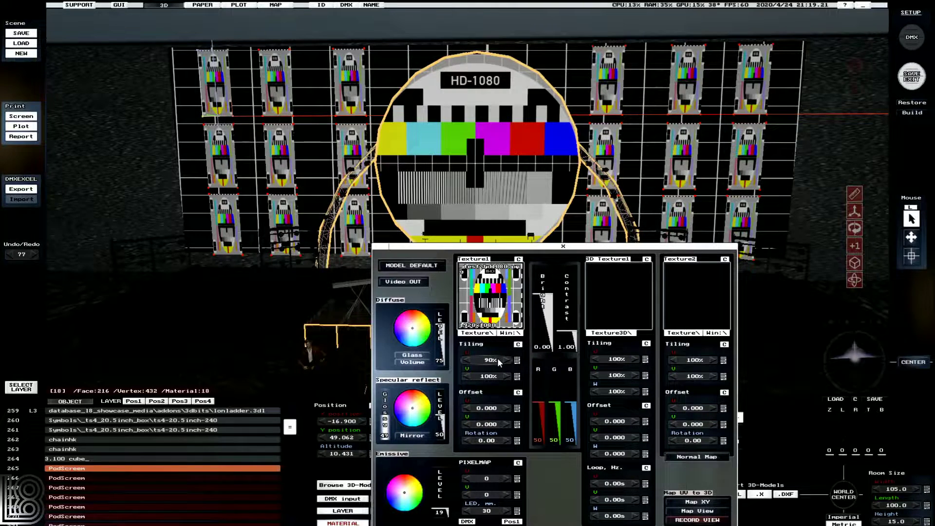
scroll(487, 408, "down", 10)
scroll(489, 412, "down", 4)
left_click(519, 393)
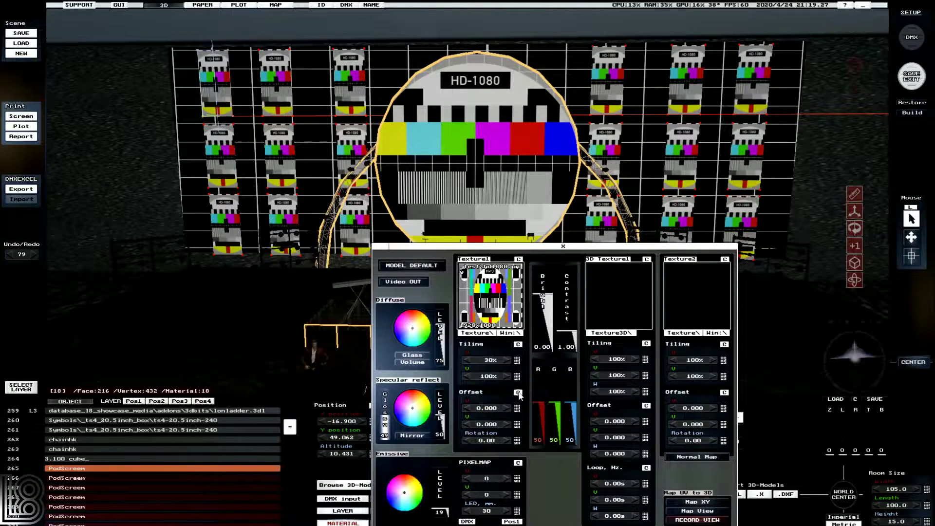
left_click(519, 345)
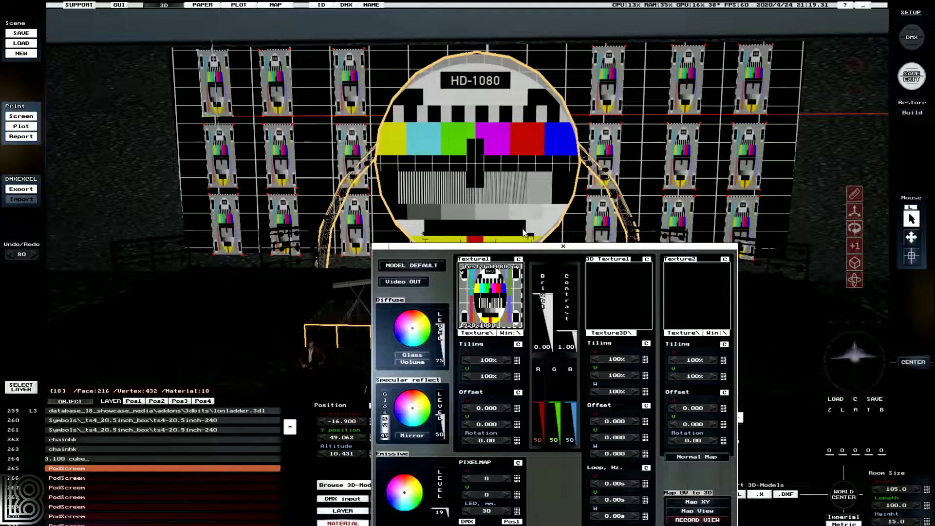
left_click(564, 246)
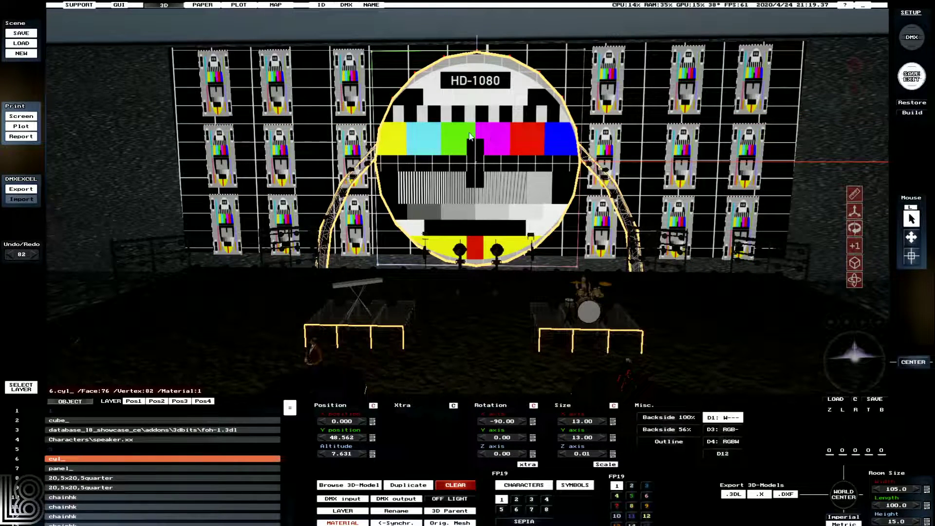
- Select the round screen, the large back wall screen and all 18 pod screens together
left_click(388, 77, "ctrl")
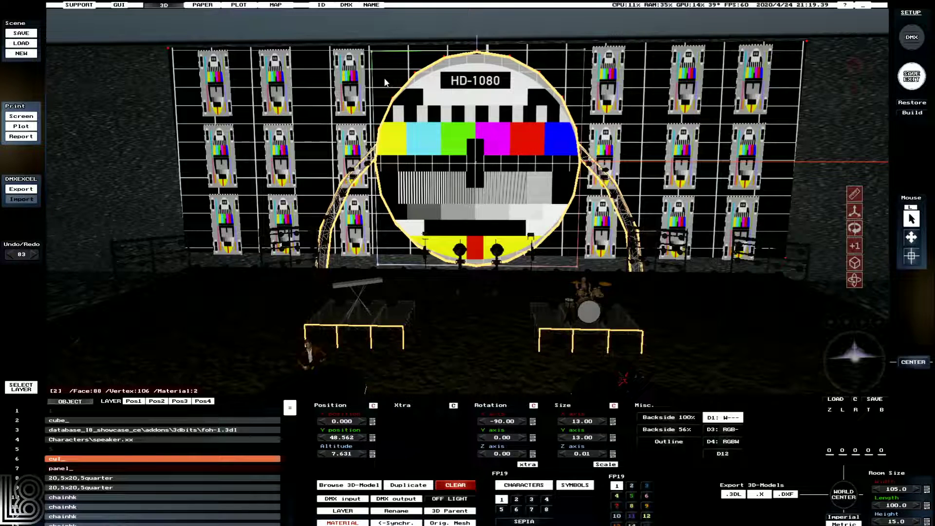
left_click(218, 89)
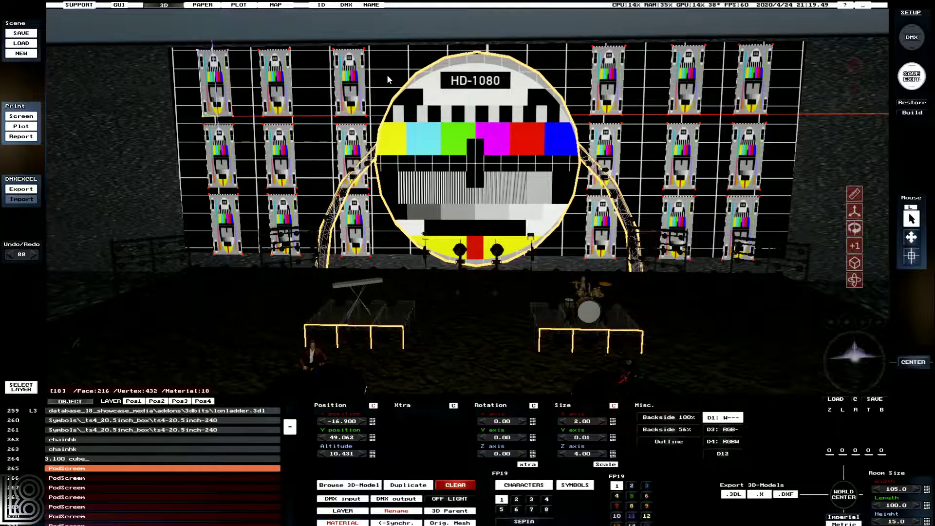
left_click(441, 119)
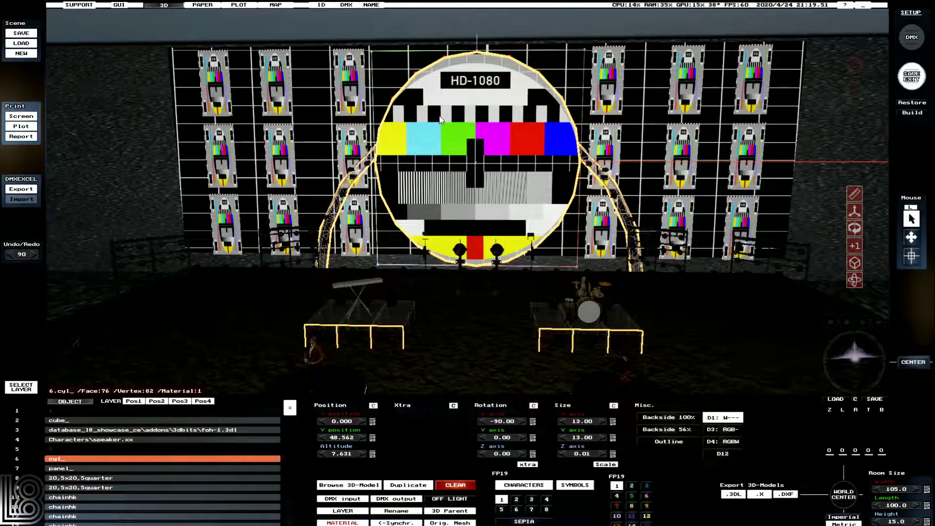
left_click(602, 87, "ctrl")
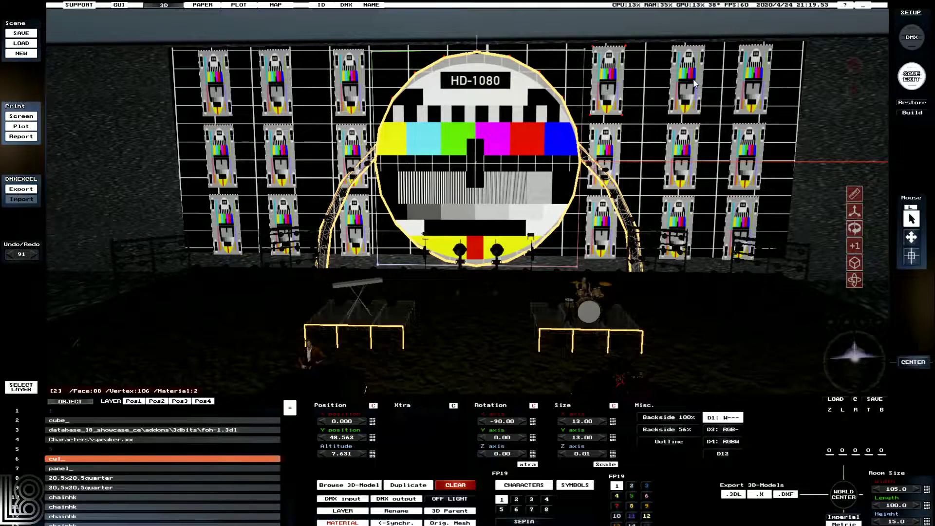
left_click(694, 84, "ctrl")
left_click(748, 86, "ctrl")
left_click(776, 96, "ctrl")
left_click(744, 153, "ctrl")
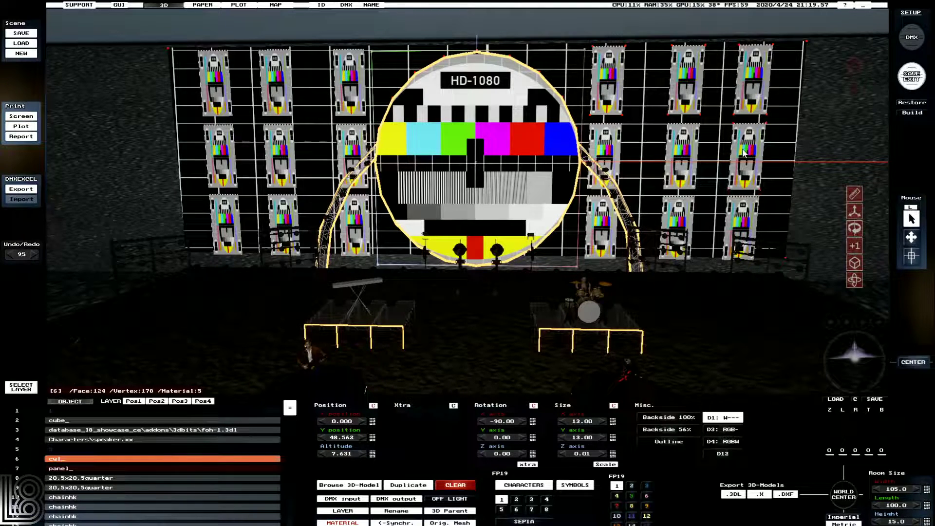
left_click(685, 146, "ctrl")
left_click(600, 148, "ctrl")
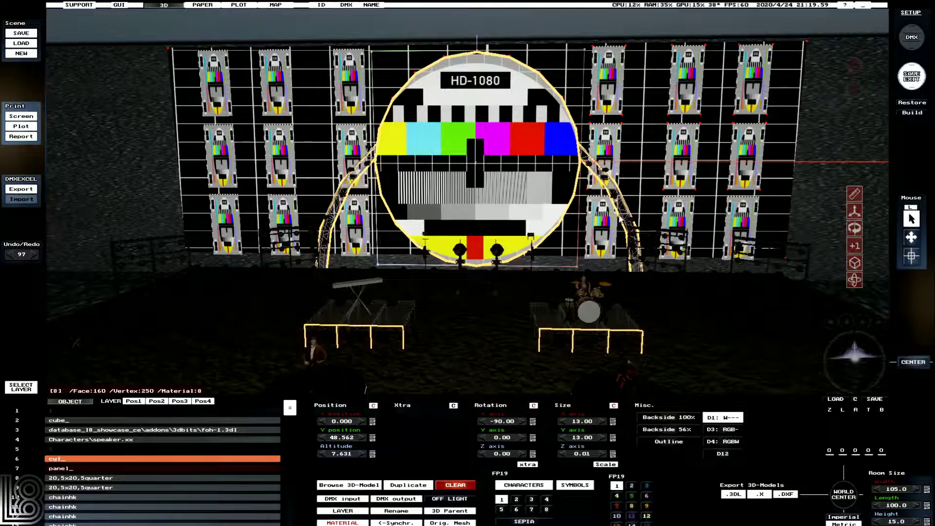
left_click(595, 235, "ctrl")
left_click(681, 207, "ctrl")
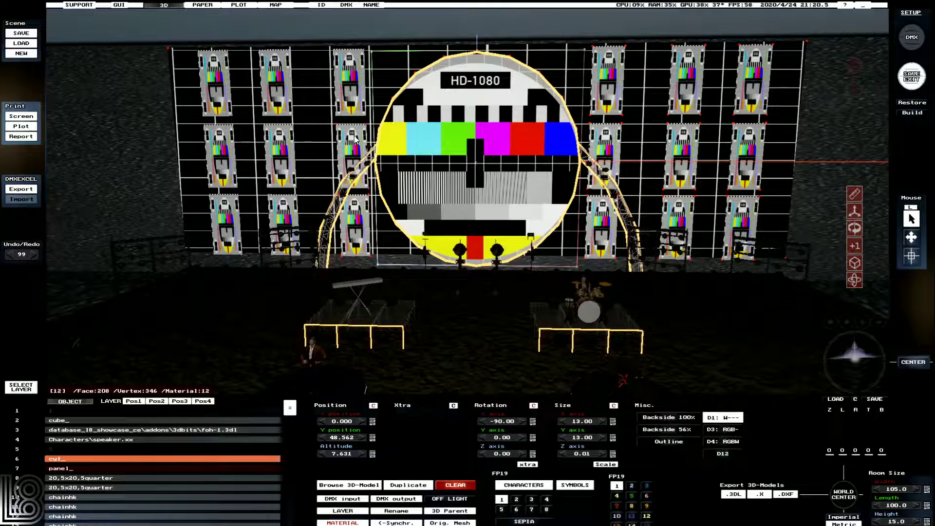
left_click(351, 97, "ctrl")
left_click(276, 80, "ctrl")
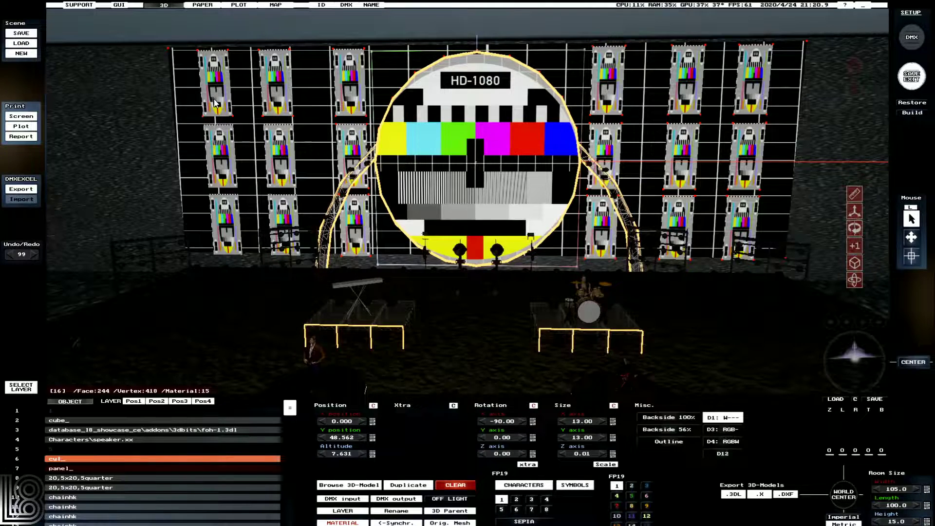
left_click(217, 150, "ctrl")
left_click(220, 228, "ctrl")
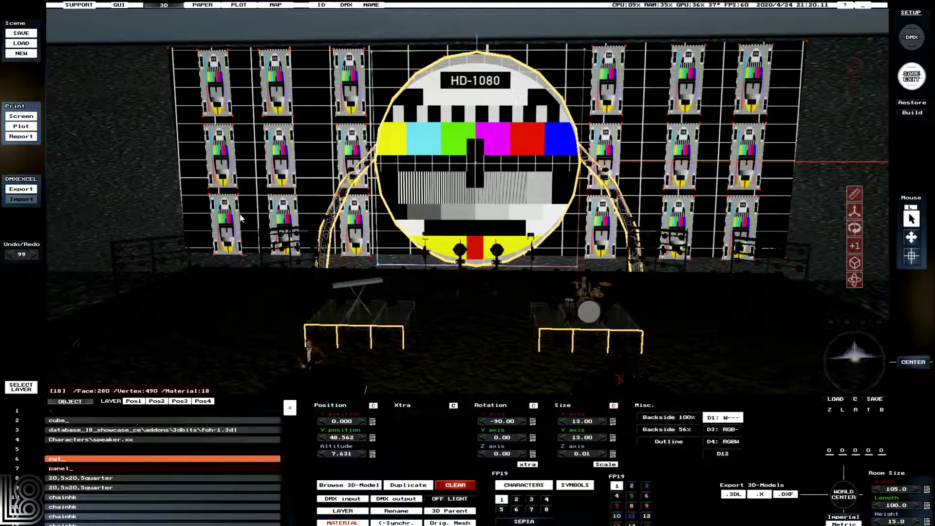
left_click(282, 149, "ctrl")
left_click(283, 216, "ctrl")
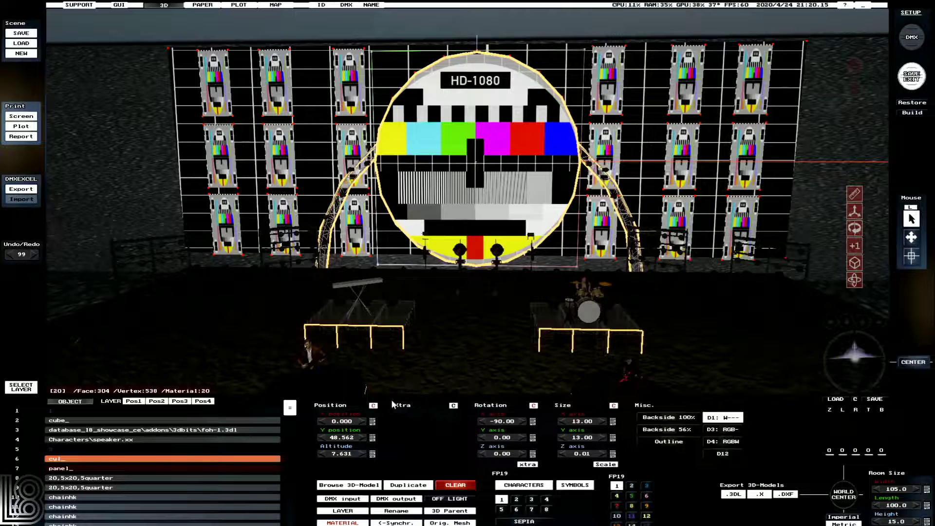
- Clear Texture1 on all selected screens and assign the HD1080 test pattern to them
left_click(343, 523)
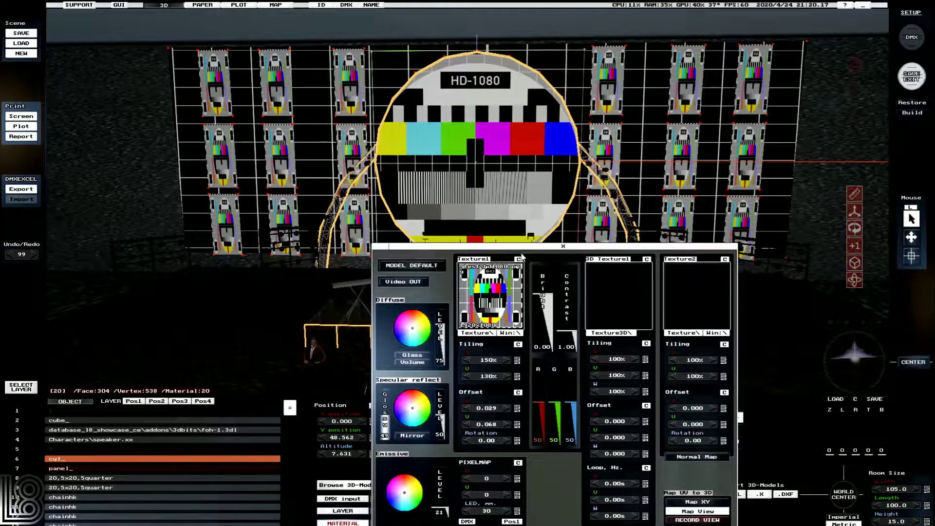
left_click(519, 260)
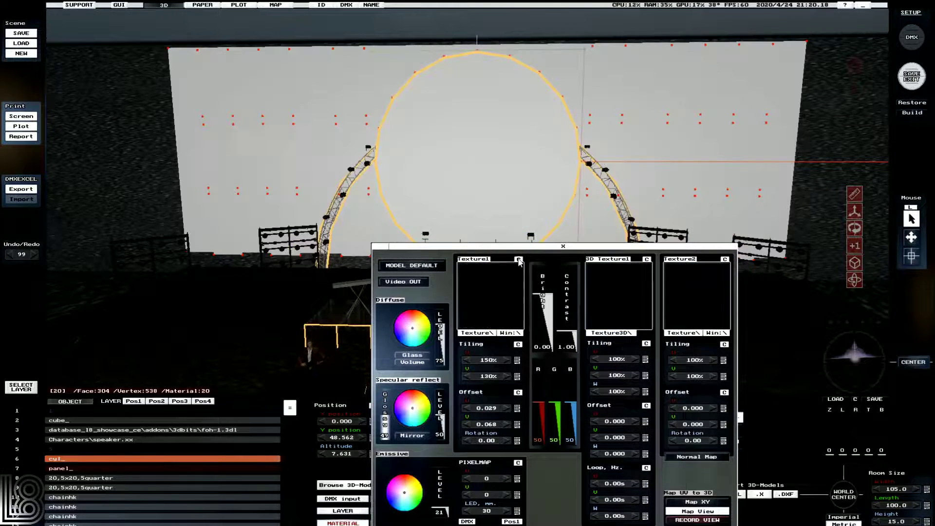
left_click(480, 305)
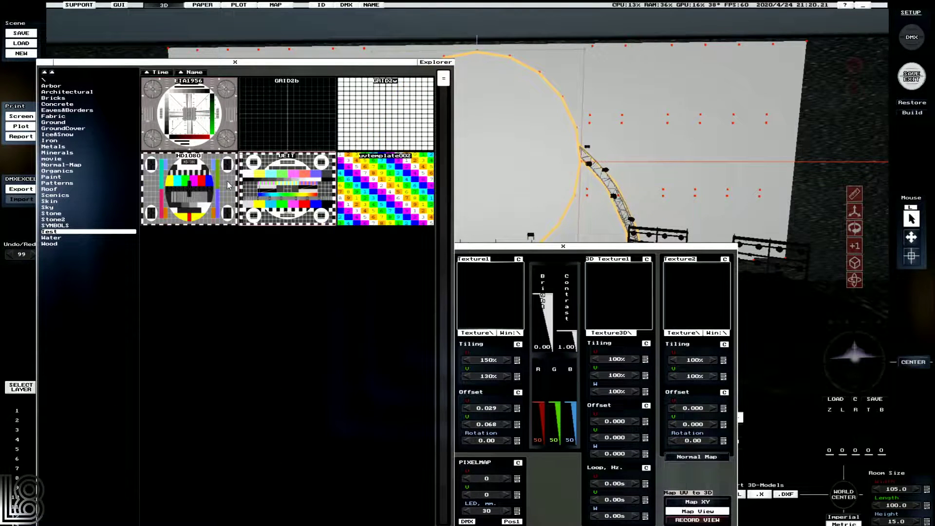
left_click(197, 194)
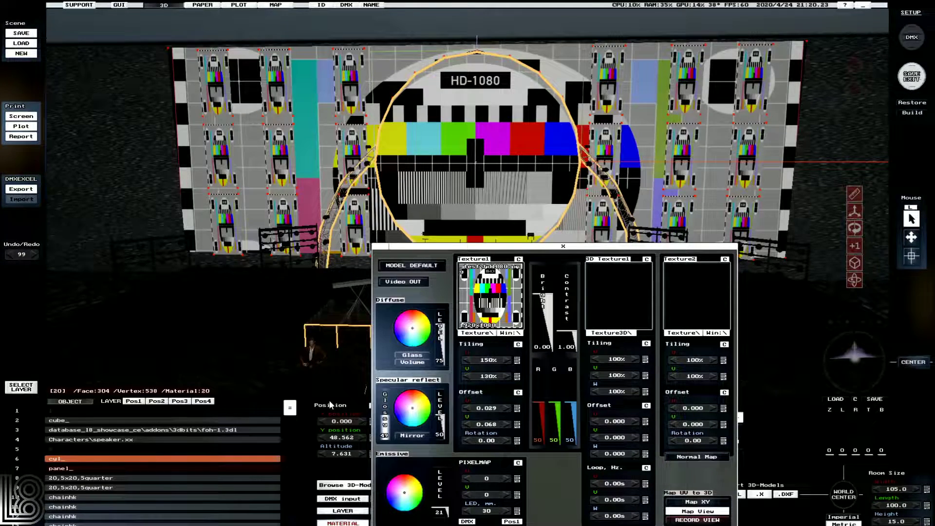
- Reset the tiling and offset of the screens' Texture1 and set their emissive level to 25
left_click(518, 345)
left_click(519, 393)
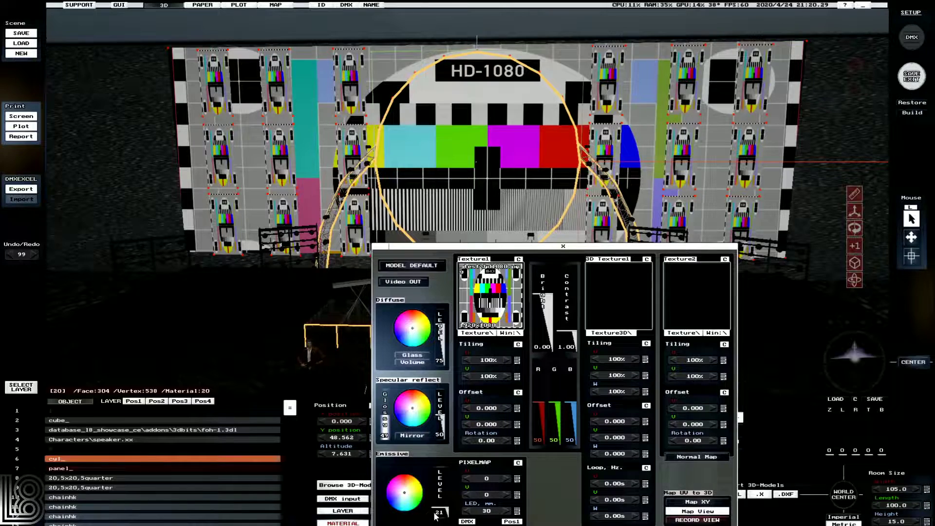
mouse_move(445, 514)
left_mouse_down()
mouse_move(447, 482)
mouse_move(449, 508)
left_mouse_up()
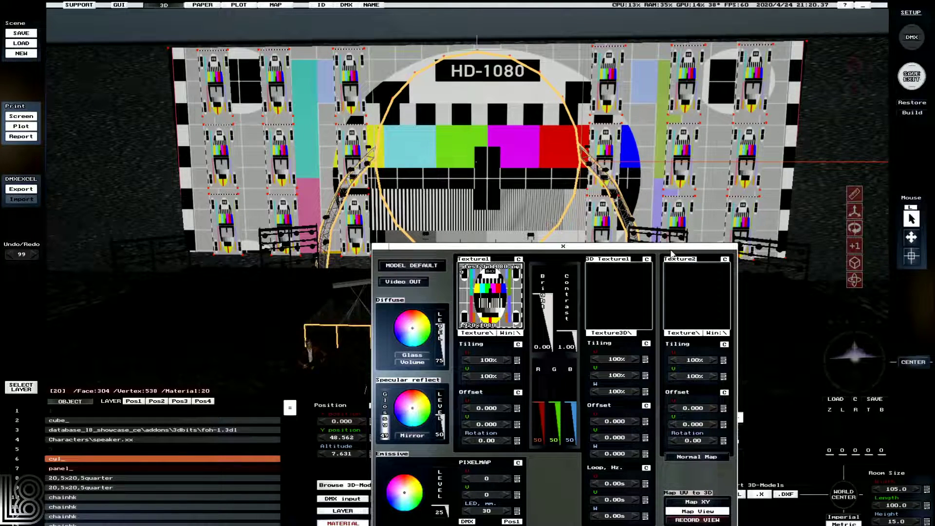
left_click(563, 246)
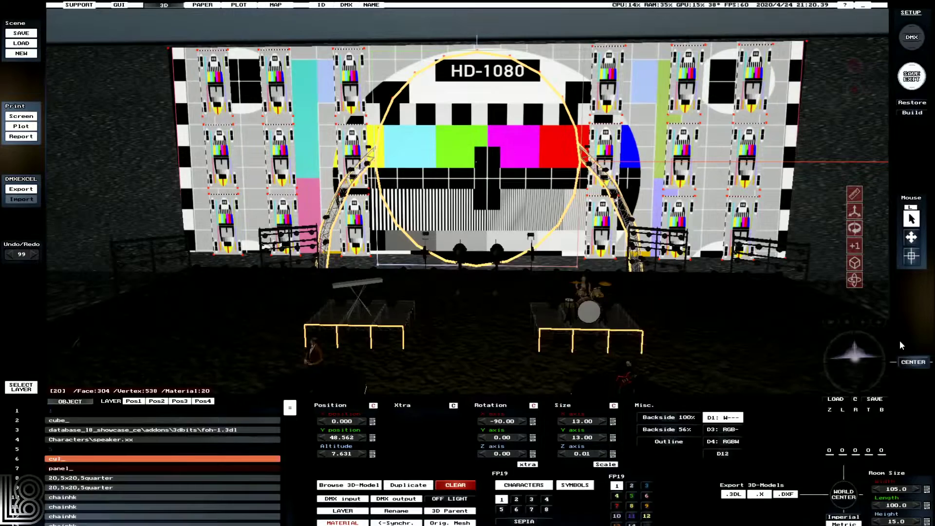
- Switch the camera to the Back view and move it in to face the stage screens straight on
left_click(866, 364)
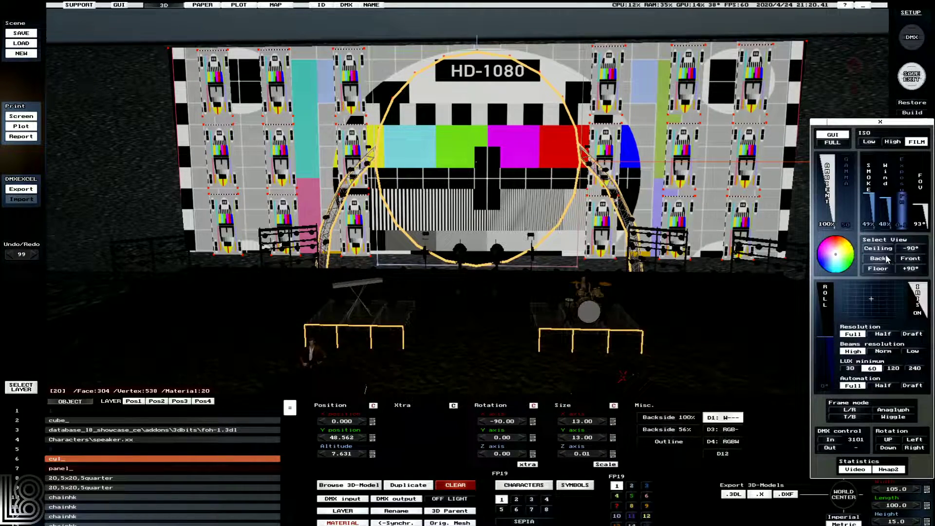
left_click(906, 256)
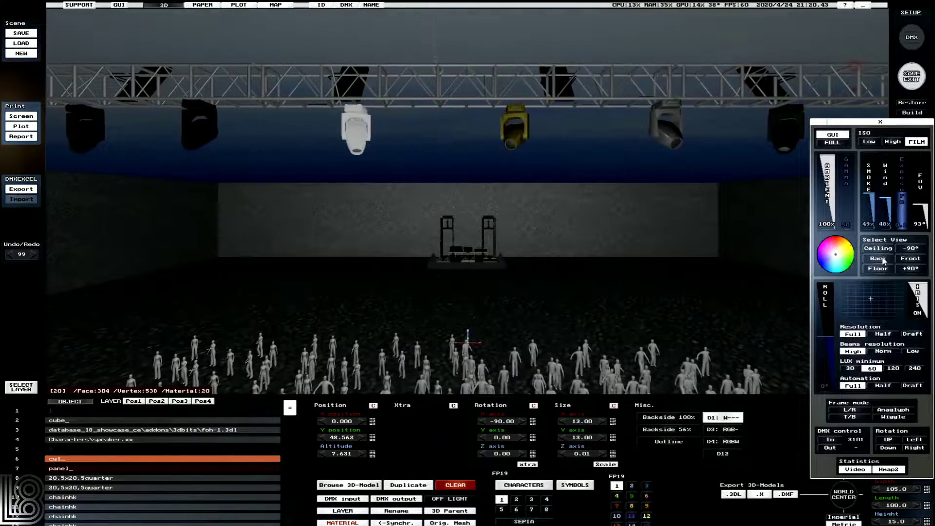
left_click(882, 257)
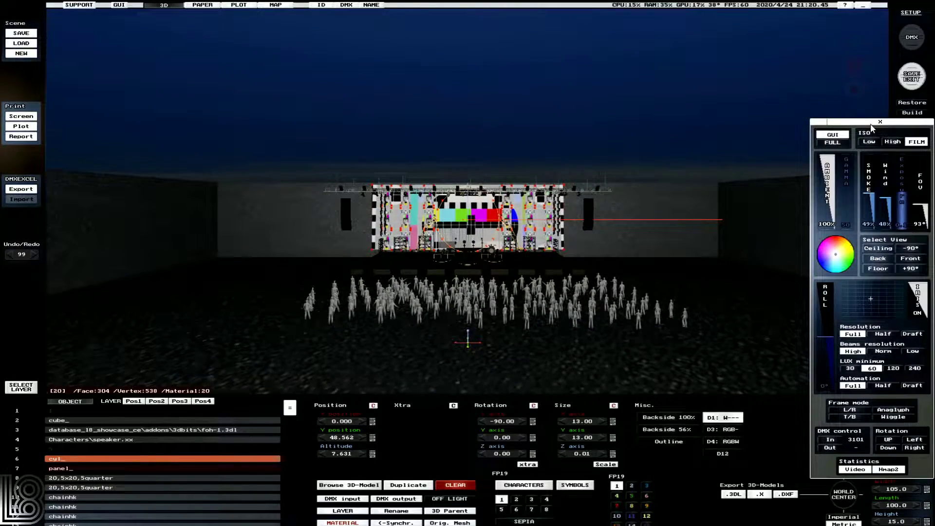
left_click(879, 122)
right_click_drag(831, 358, 856, 359)
left_click_drag(858, 359, 858, 359)
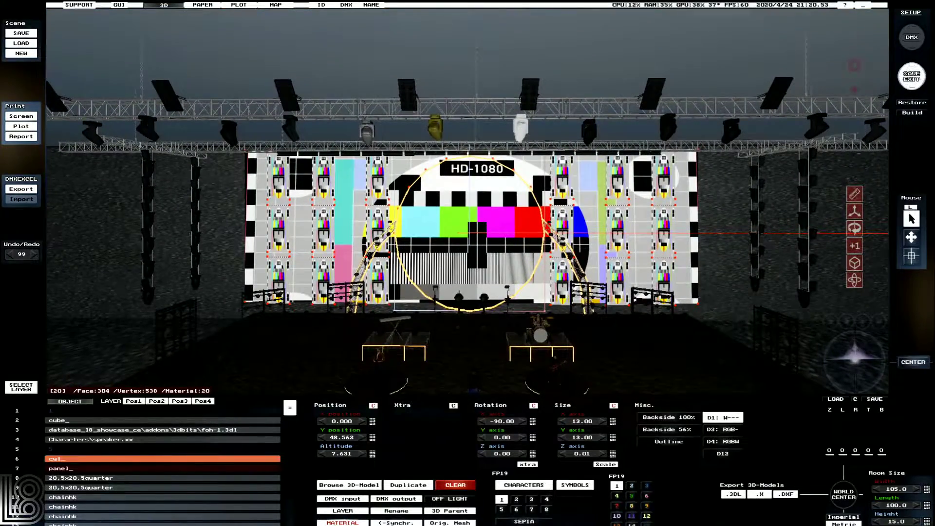
- Apply Map View to the selected screens' texture and turn on Record View
left_click(343, 522)
left_click(687, 512)
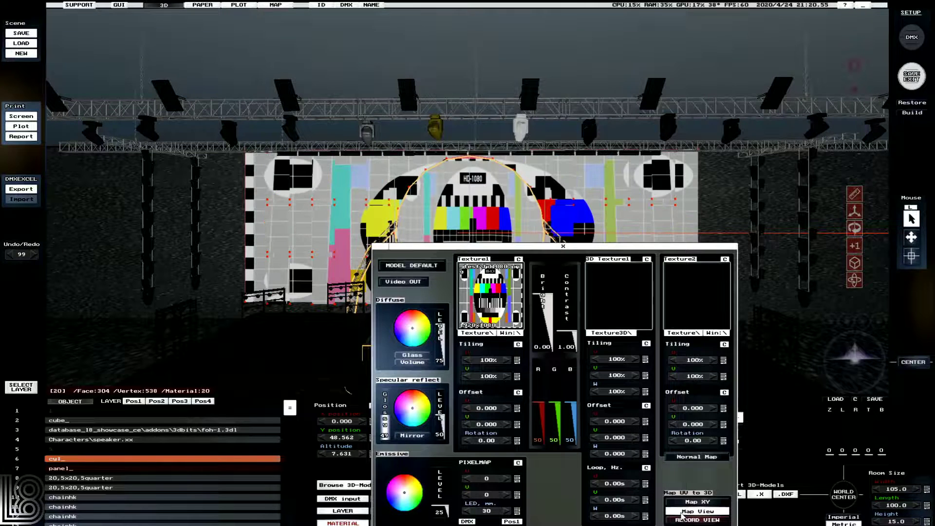
left_click(687, 520)
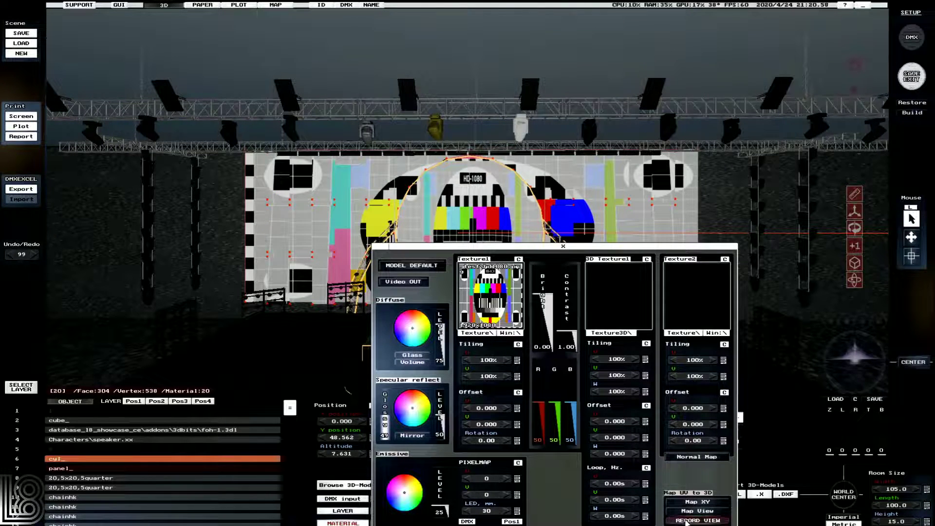
- Adjust the camera until the projected test pattern fits the screens' outline and turn off Record View
left_click(602, 247)
left_click(923, 364)
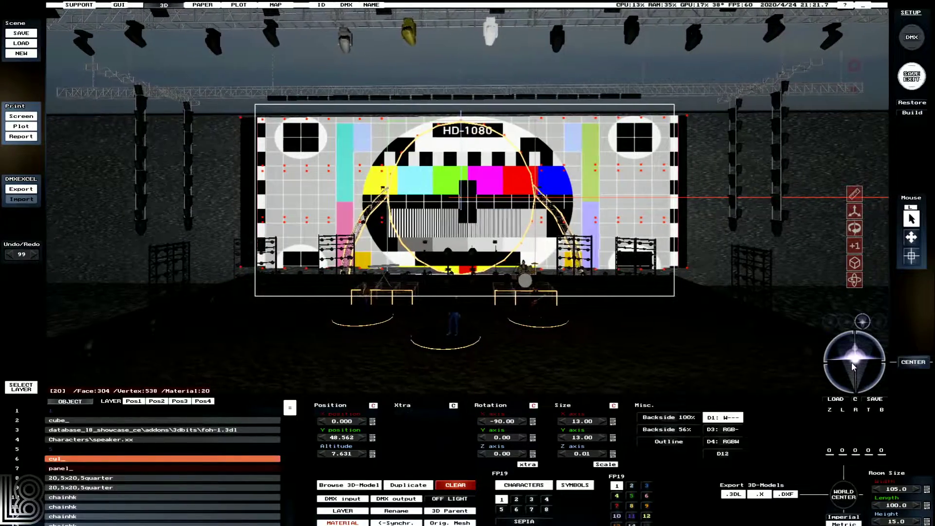
left_click_drag(852, 363, 852, 363)
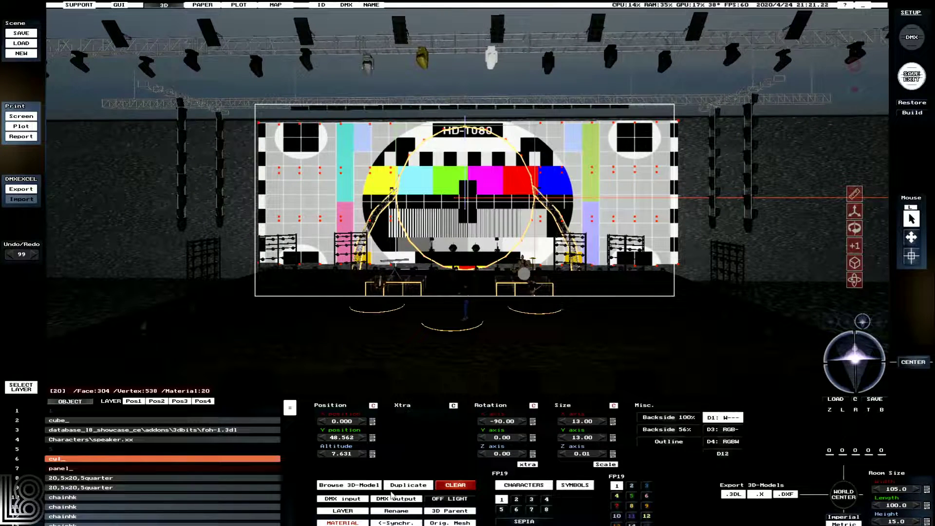
left_click(343, 522)
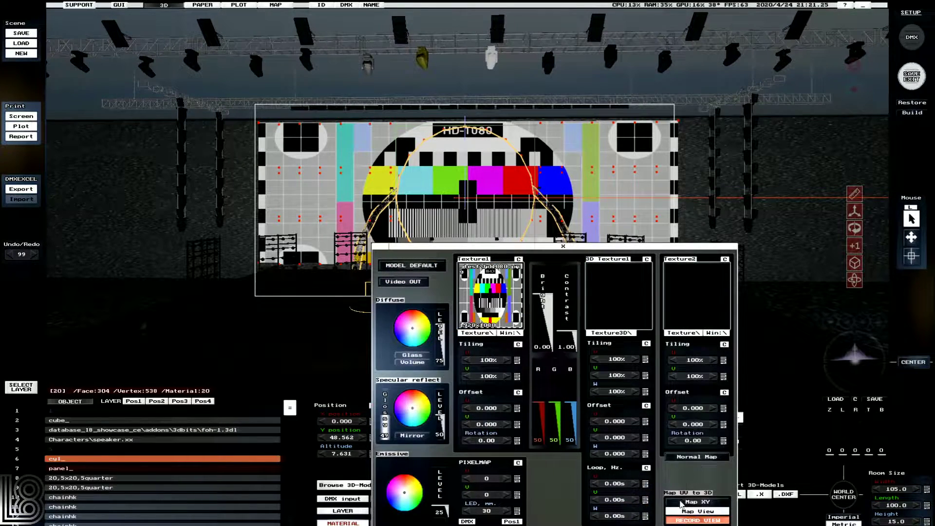
left_click(688, 522)
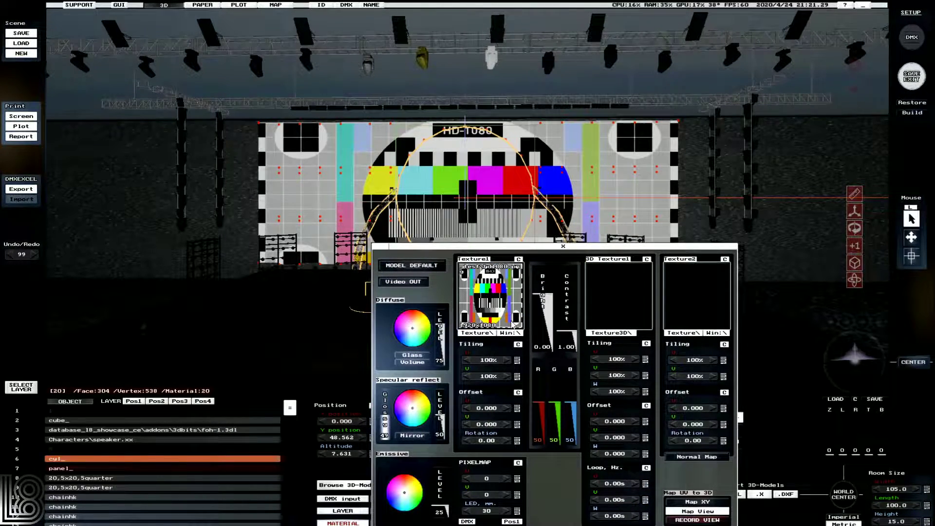
- Replace the screens' Texture1 with the movie hd0576.mov from the EXAMPLE texture folder
left_click(487, 297)
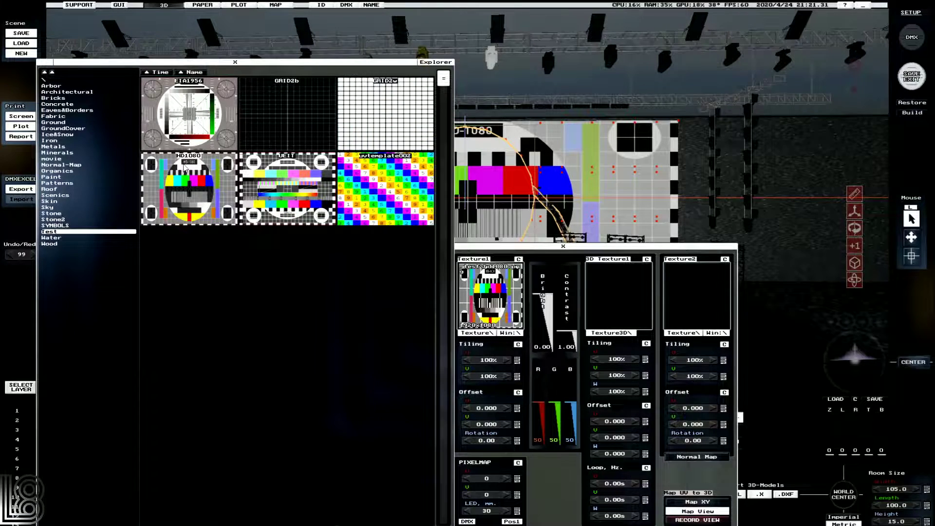
left_click(438, 62)
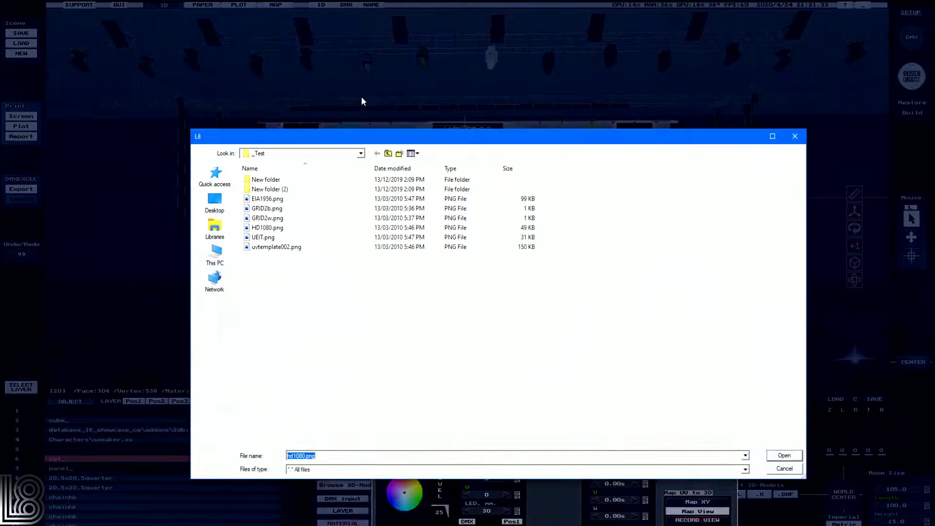
left_click(389, 153)
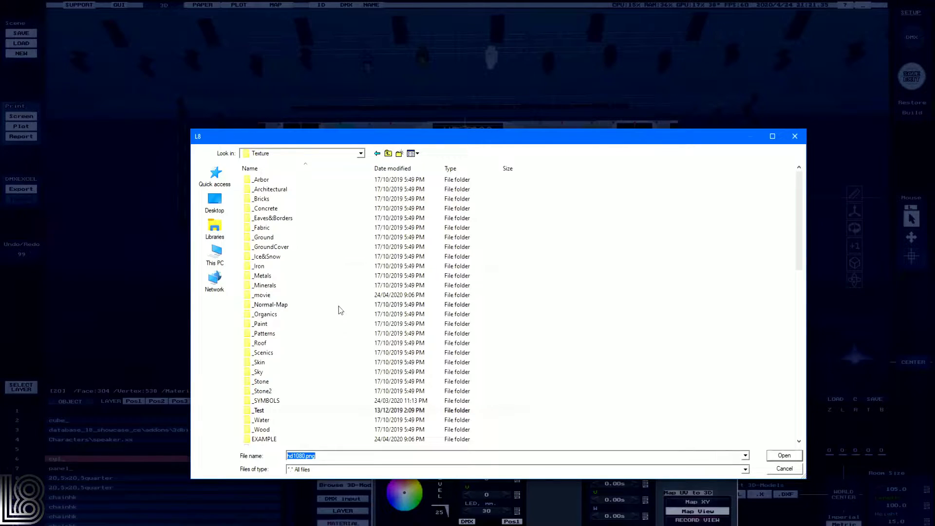
scroll(338, 306, "down", 5)
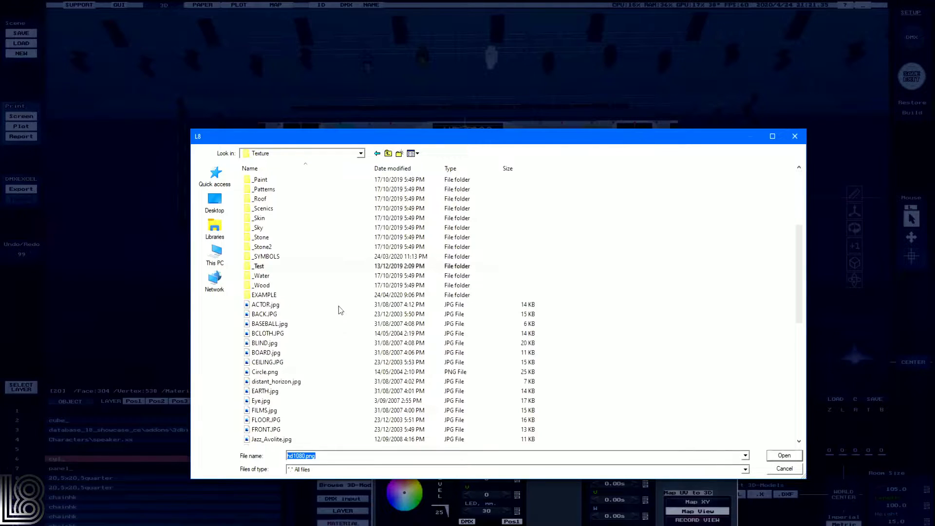
double_click(273, 292)
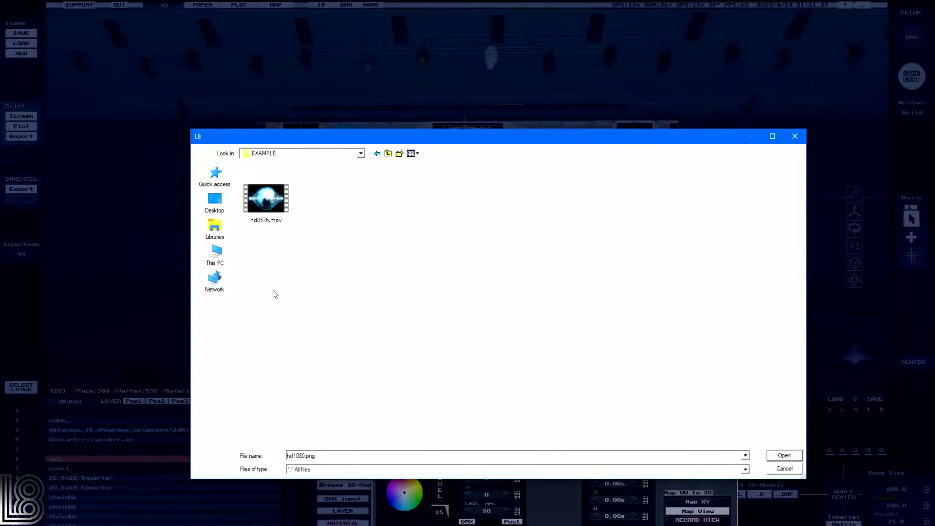
left_click(269, 189)
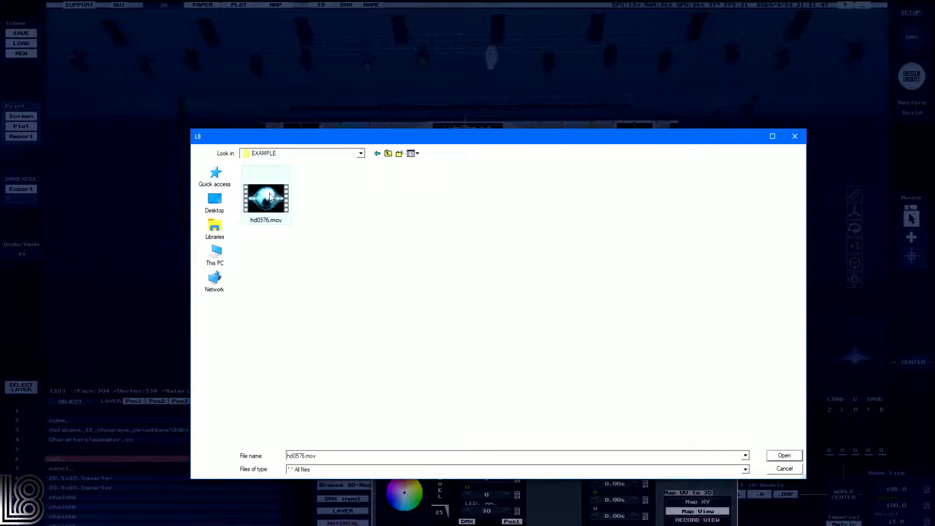
left_click(782, 458)
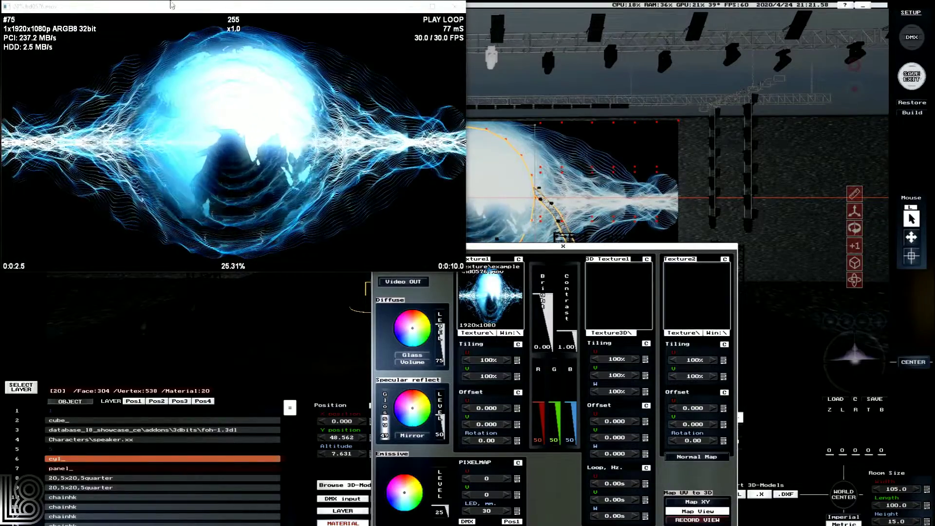
- Move the hd0576.mov playback window over the stage view, minimise it and close the material settings
left_click_drag(239, 14, 499, 77)
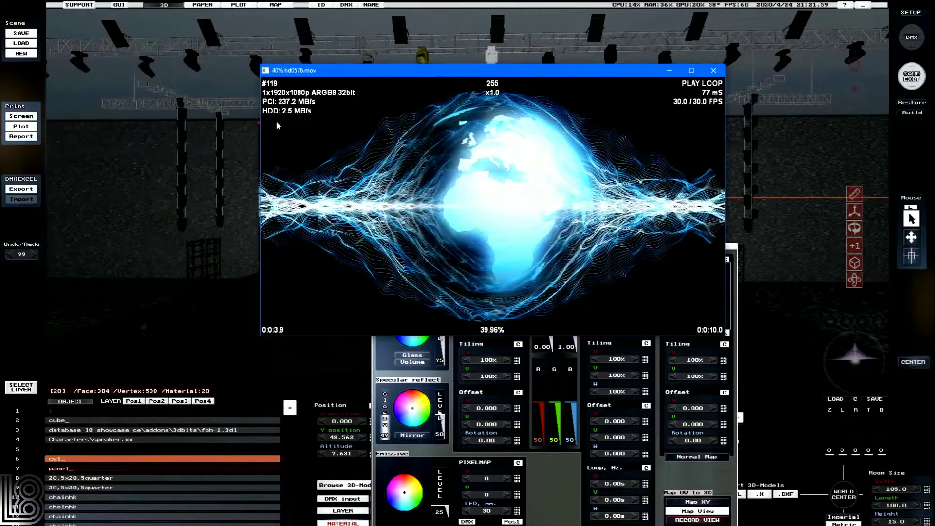
right_click(376, 130)
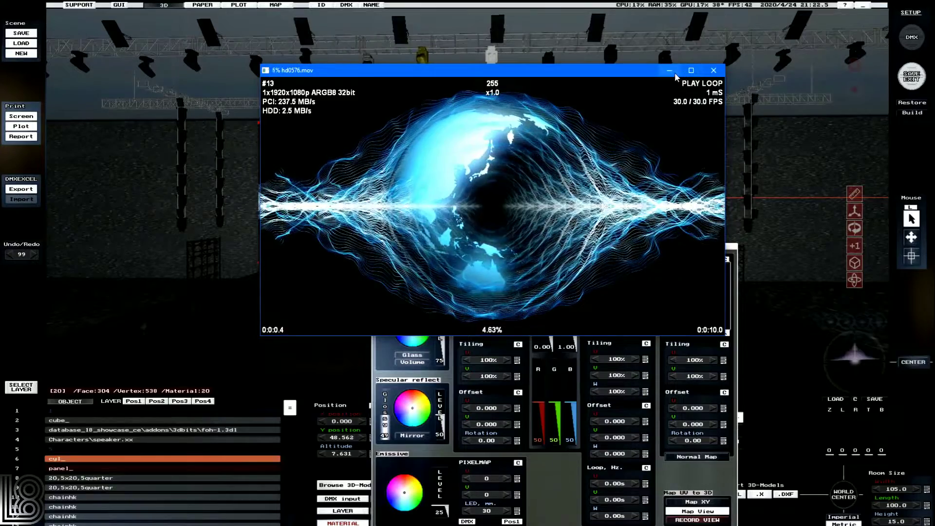
left_click(563, 246)
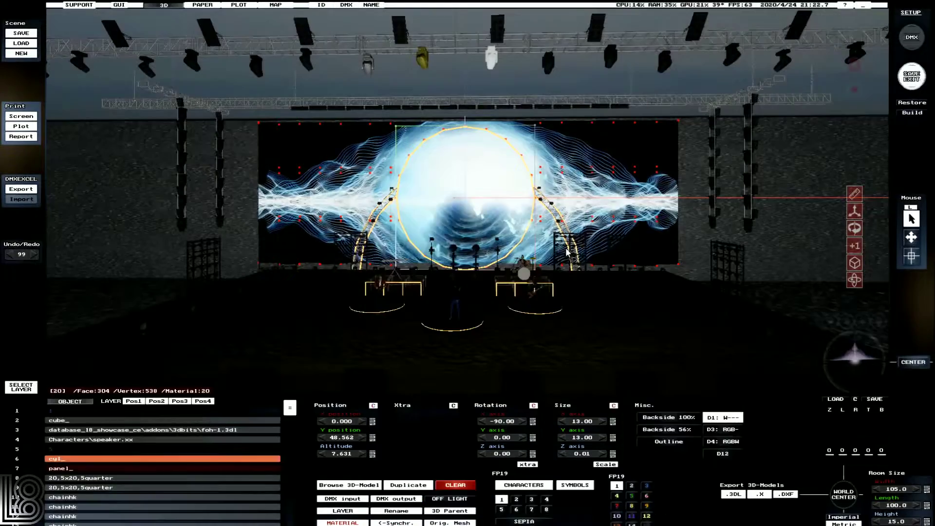
- Leave build mode to examine the mapped movie in the lit show from closer in, and return to build mode
left_click(901, 79)
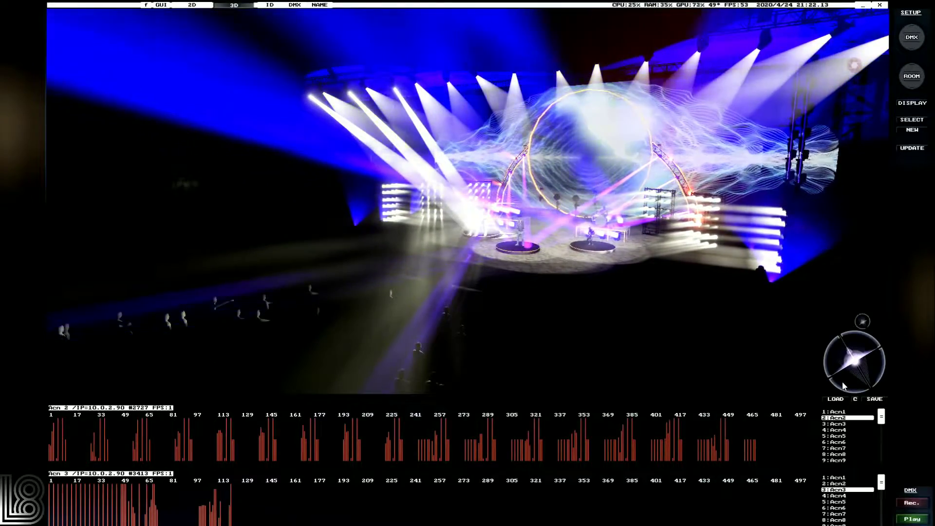
left_click_drag(843, 382, 843, 380)
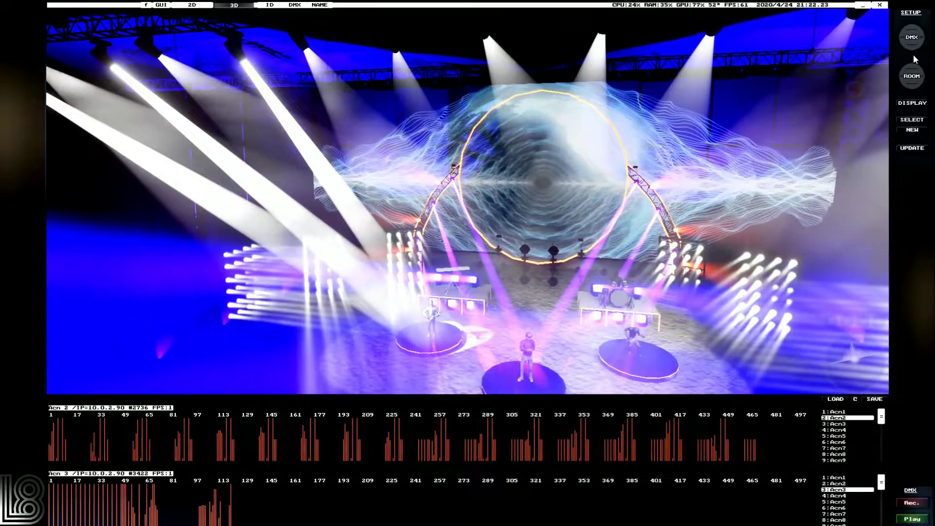
left_click(916, 78)
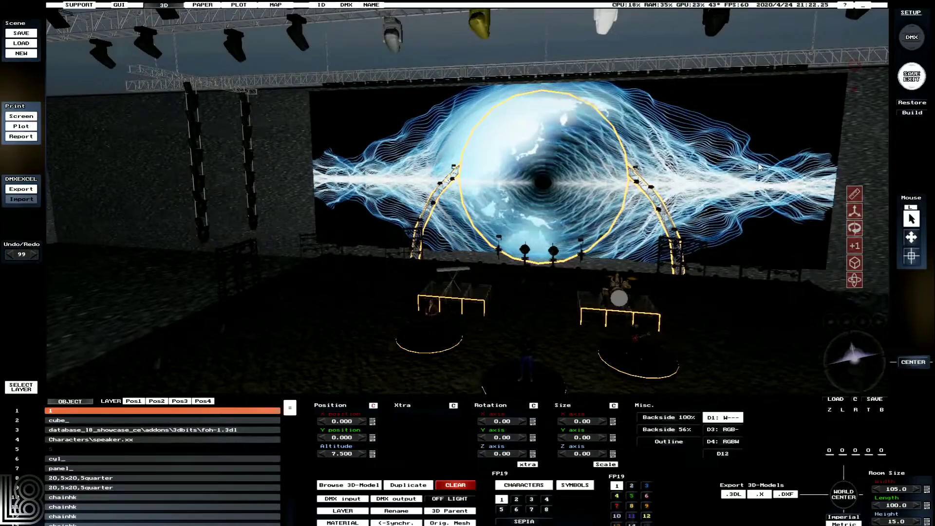
- Select all 18 pod screens in the layer list and set their Y position to 46.662
left_click(761, 183)
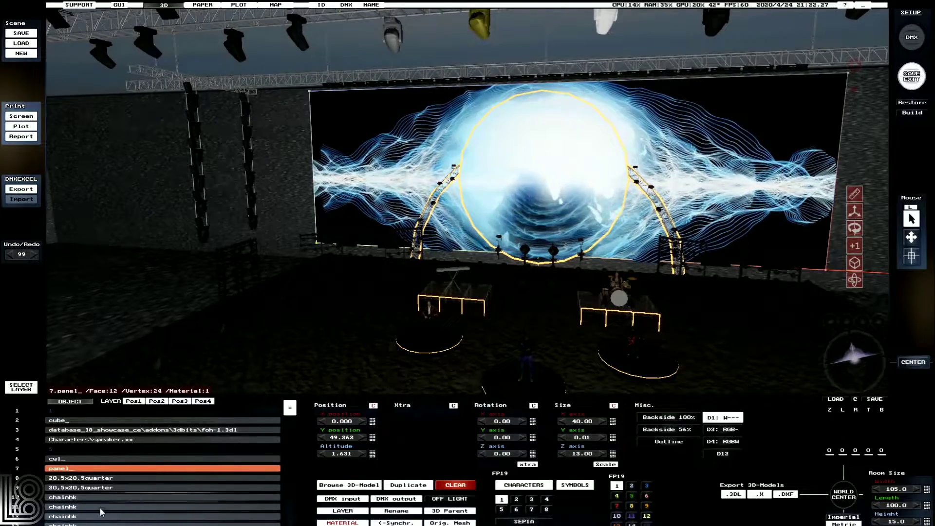
scroll(101, 507, "down", 9)
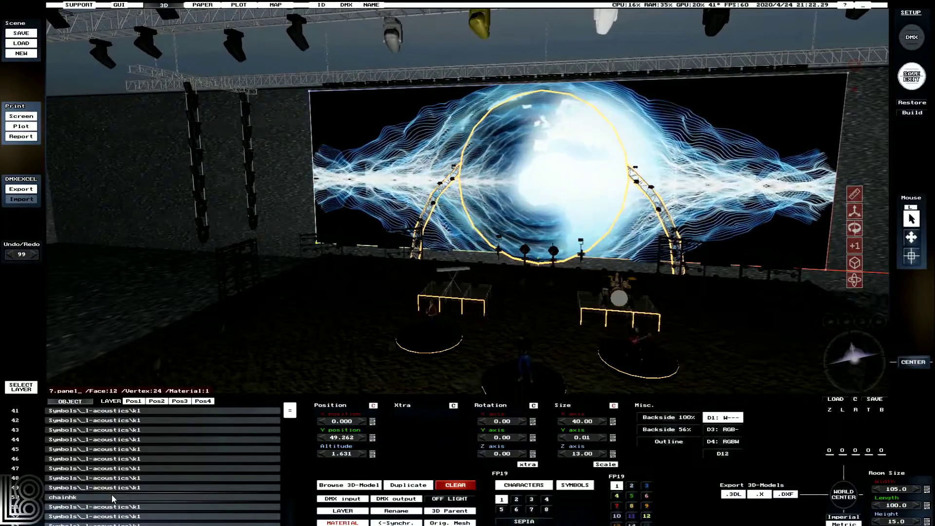
scroll(112, 495, "down", 8)
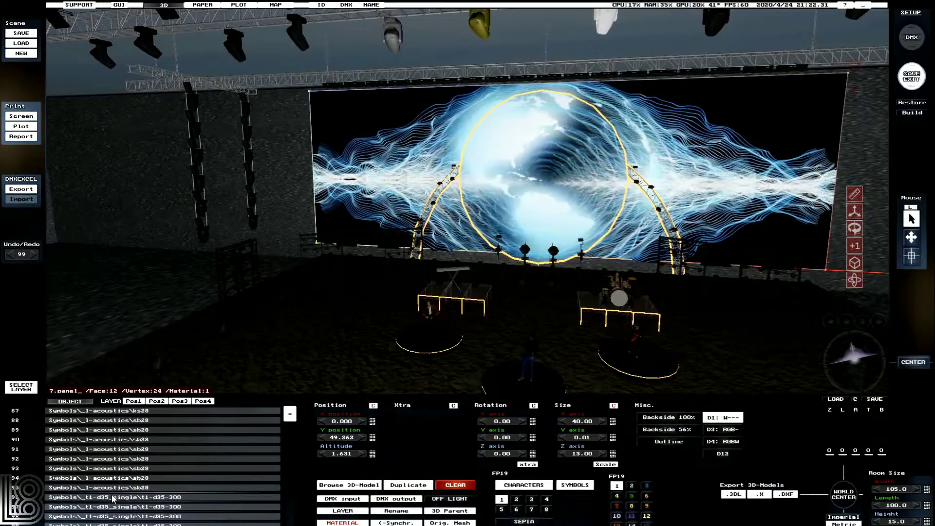
scroll(112, 495, "down", 20)
left_click_drag(290, 424, 291, 429)
left_click(161, 497)
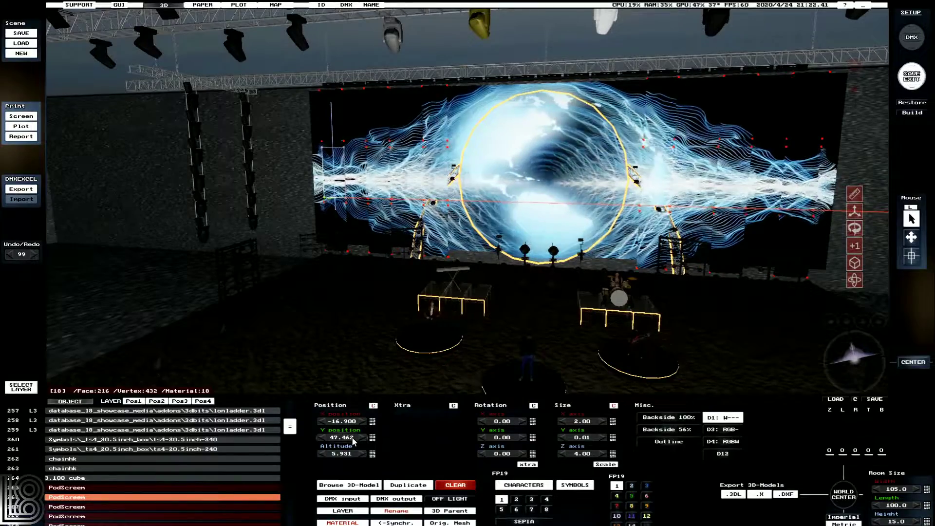
left_click_drag(856, 372, 856, 361)
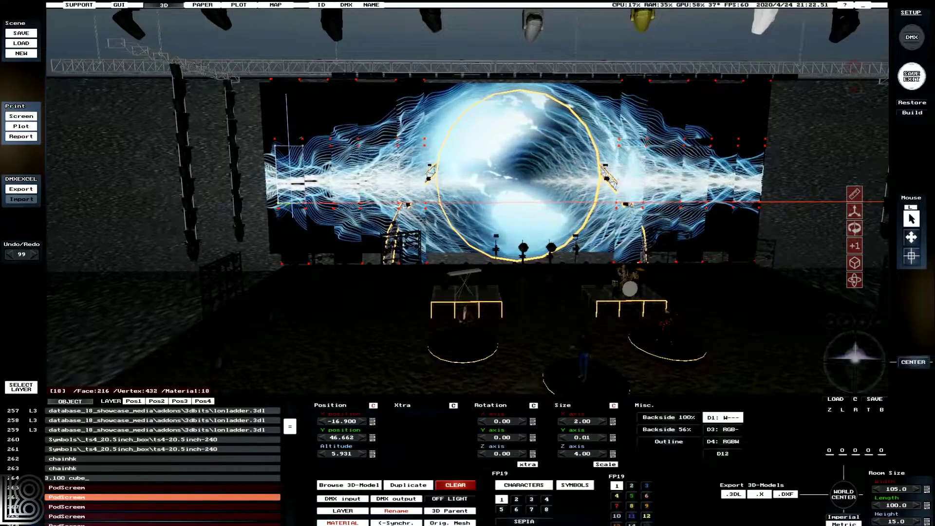
- Open the pod screens' material settings, start a window grab for Texture1 and cancel it
left_click(343, 523)
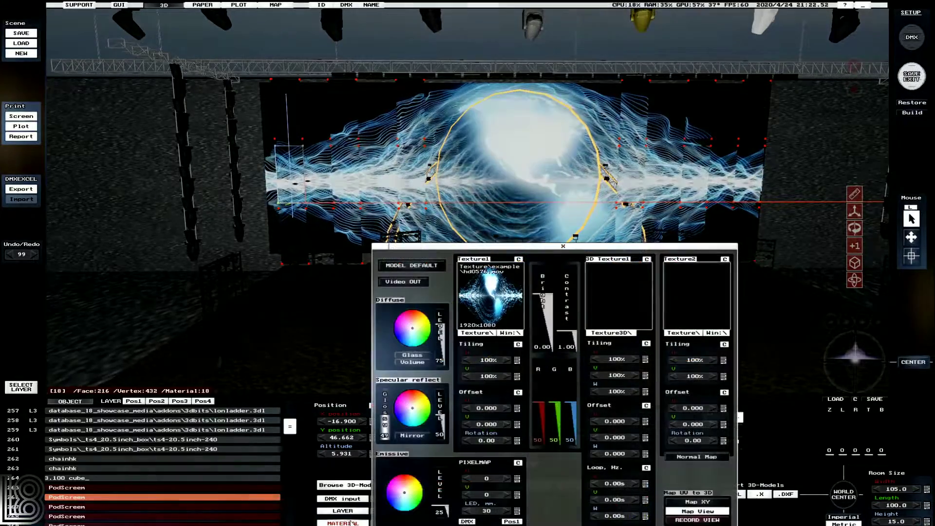
left_click(508, 334)
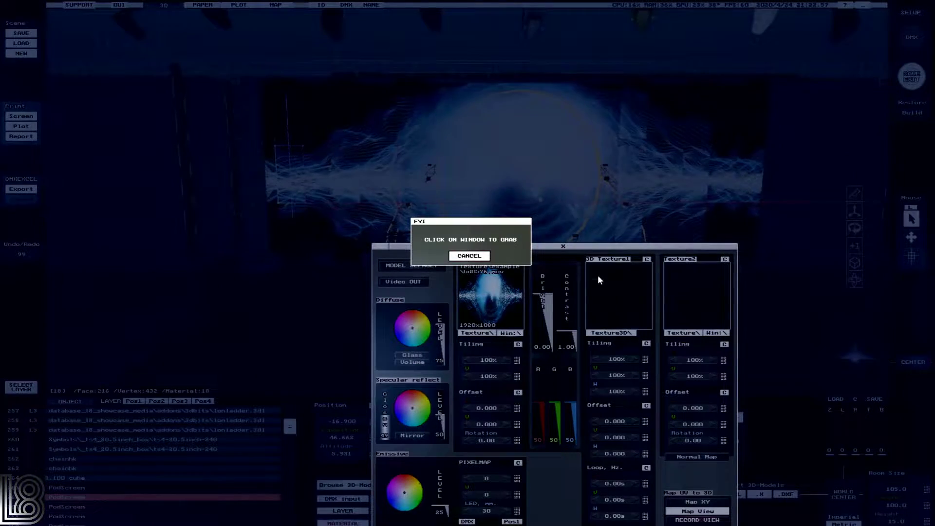
left_click(474, 257)
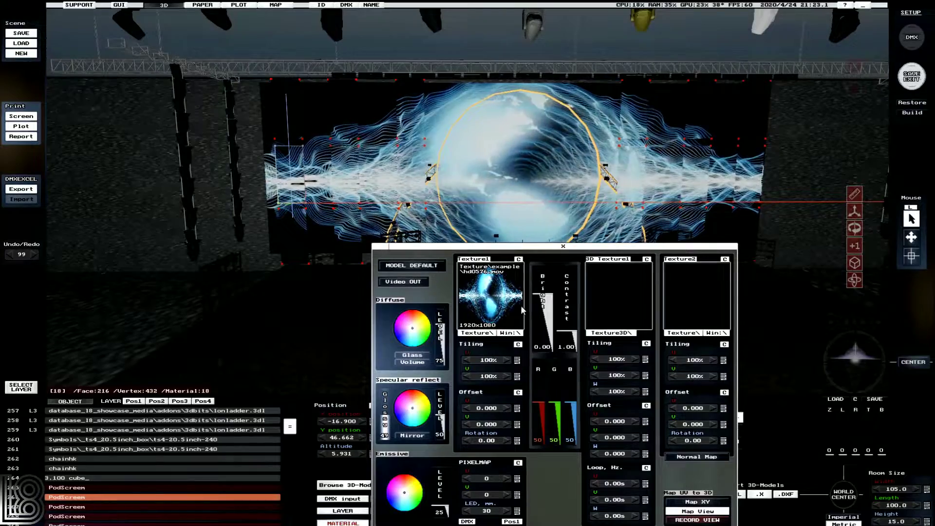
- Assign the NDI-1 source from the movie texture folder to Texture1 of the pod screens
left_click(486, 285)
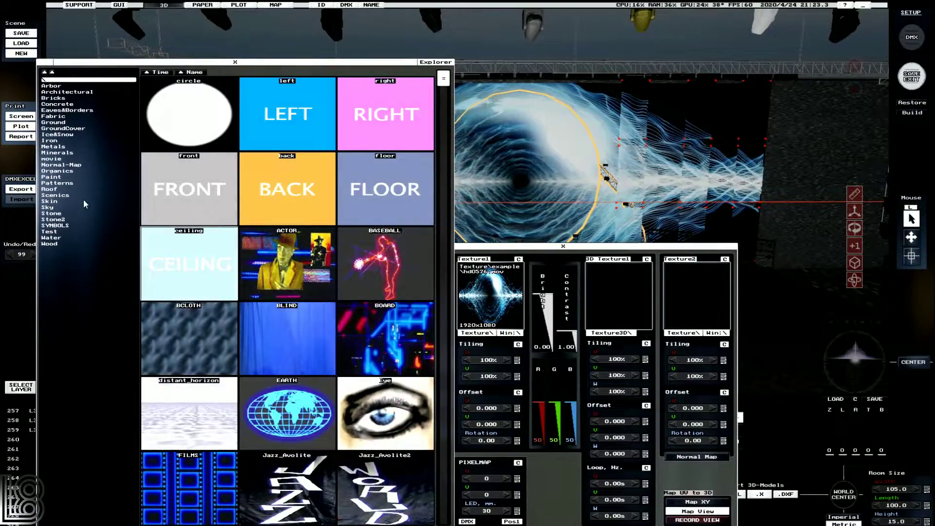
left_click(49, 159)
scroll(171, 227, "down", 7)
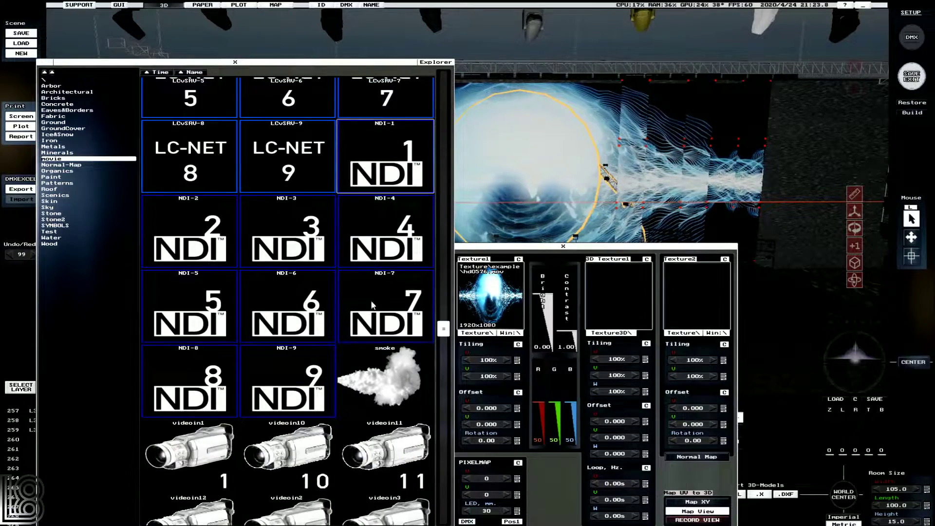
scroll(372, 305, "down", 2)
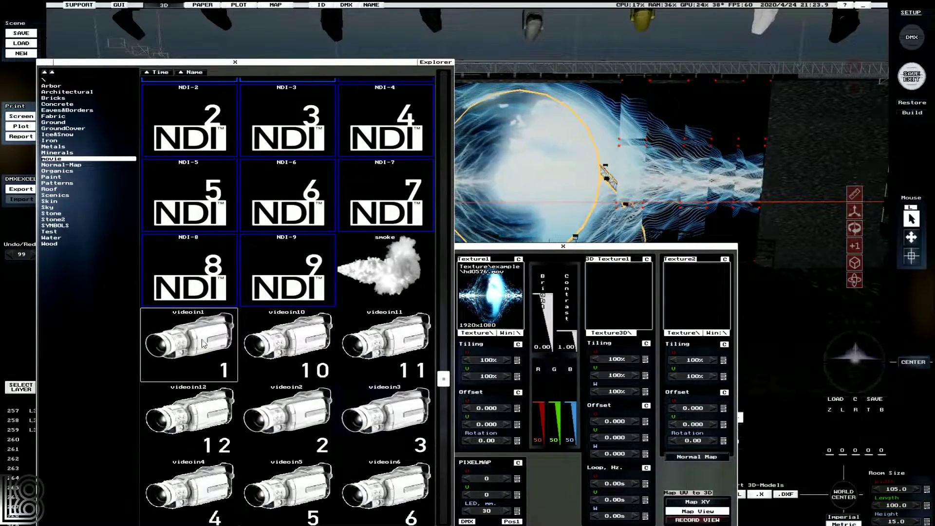
scroll(277, 308, "up", 1)
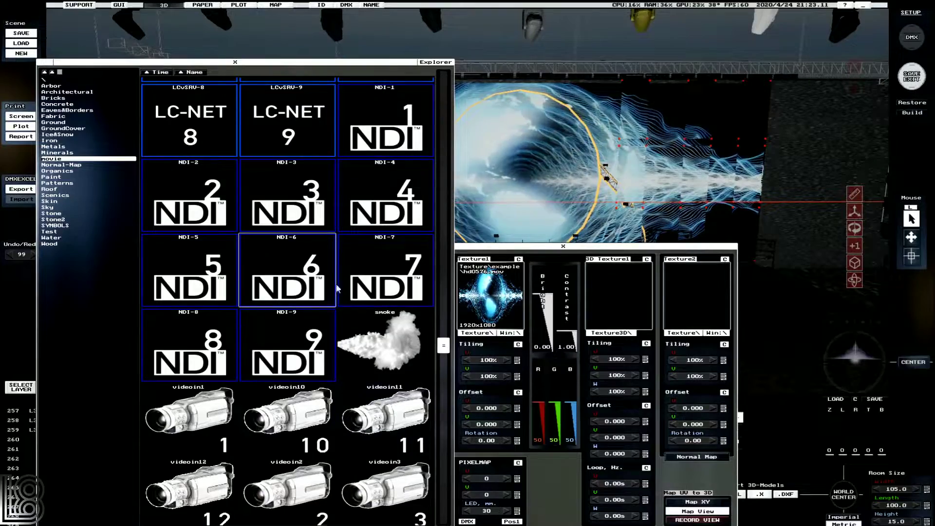
left_click(390, 137)
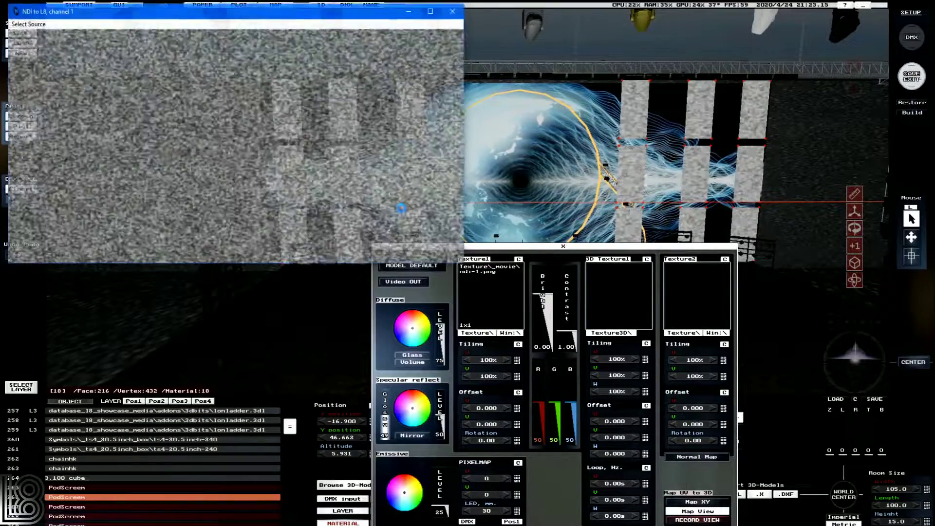
- Set the NDI channel 1 source to SCRN3 (HDMI)
left_click(30, 23)
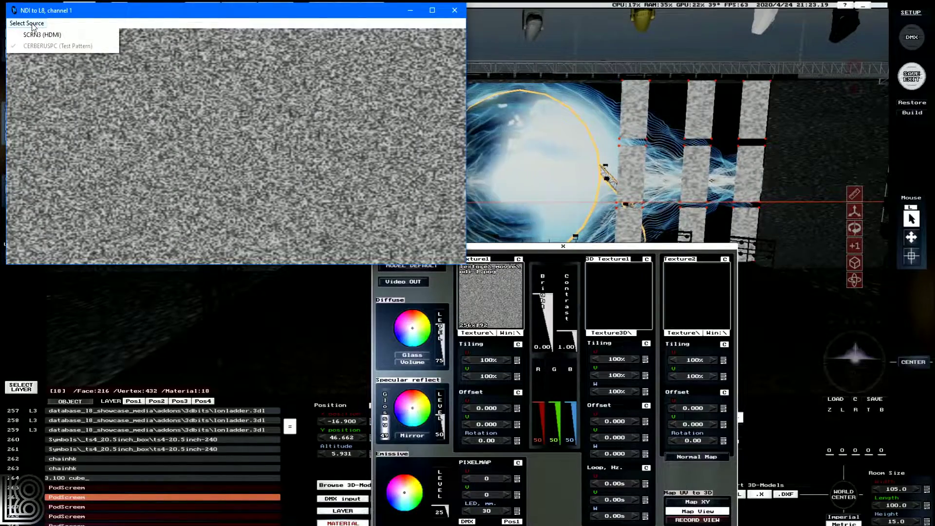
left_click(32, 24)
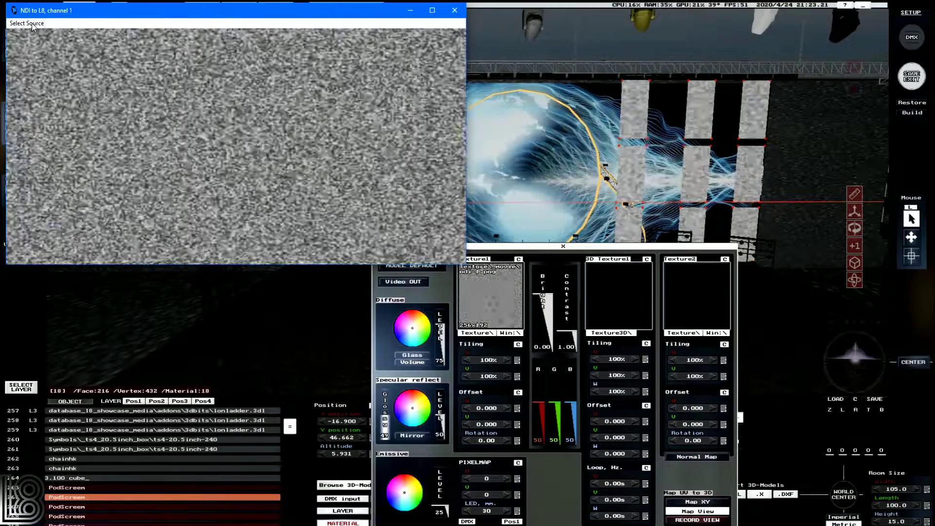
left_click(30, 23)
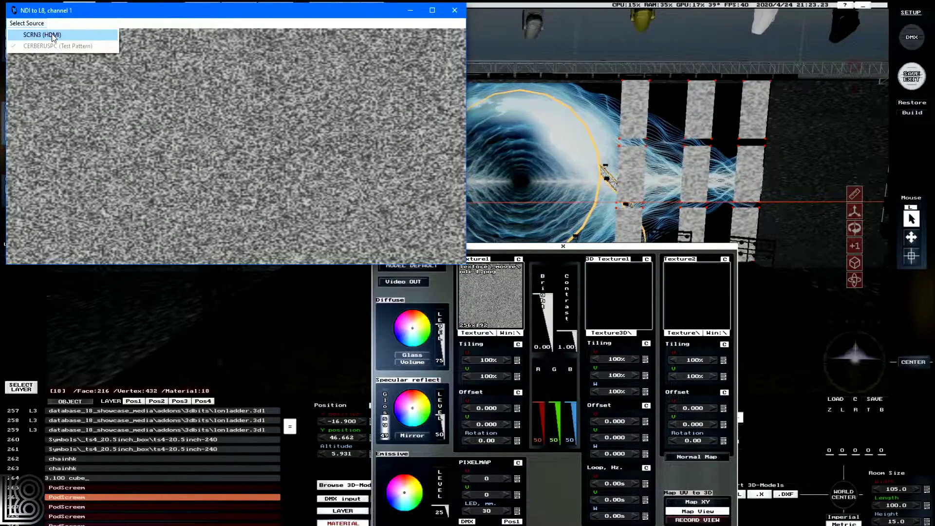
left_click(52, 34)
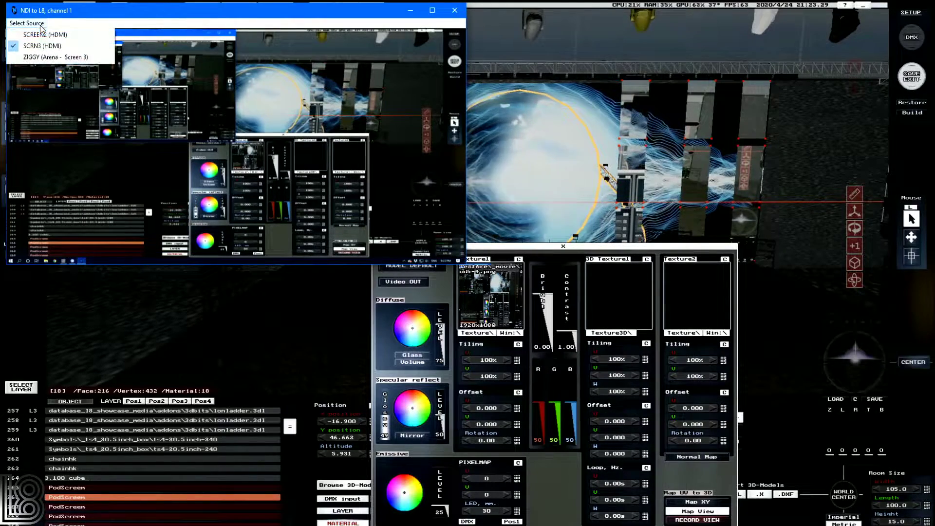
- Switch the NDI channel 1 source to SCREEN2 (HDMI), then put away its window and the material settings
left_click(57, 39)
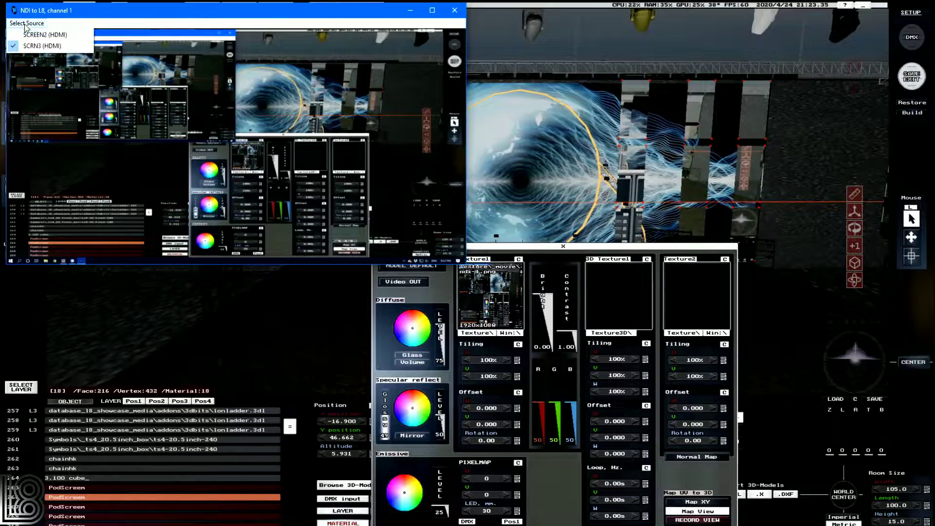
left_click(39, 36)
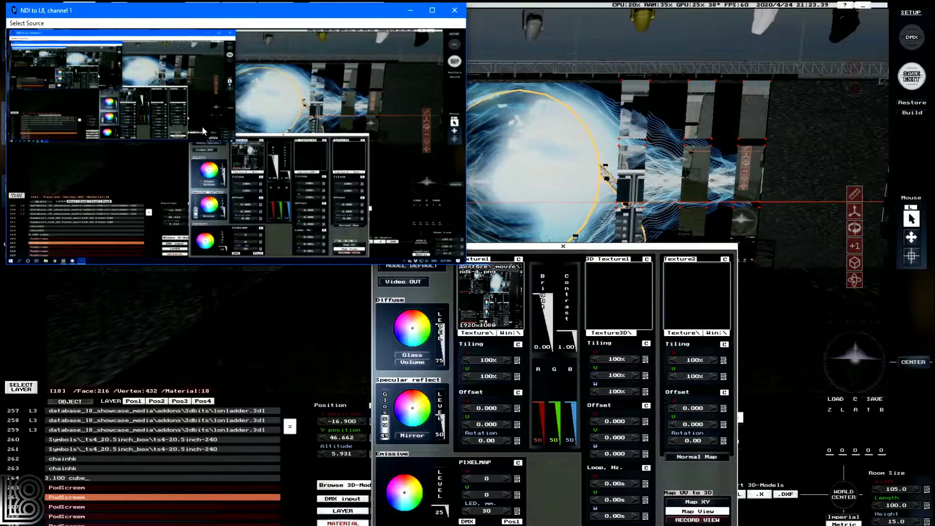
left_click(35, 24)
left_click(31, 46)
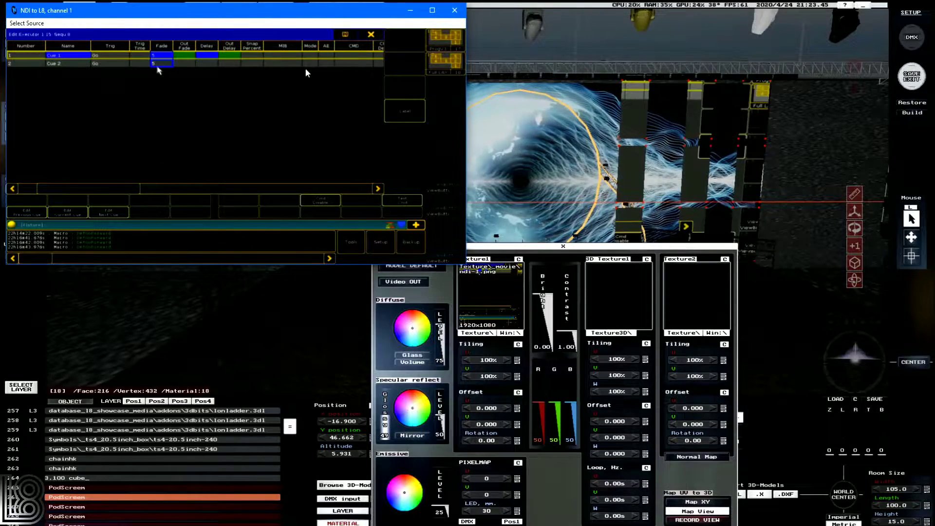
left_click(408, 13)
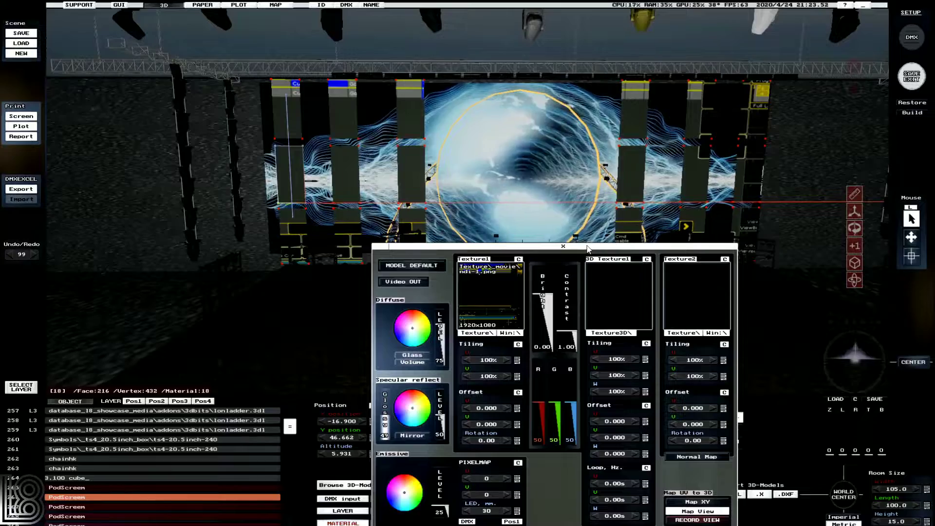
key("d")
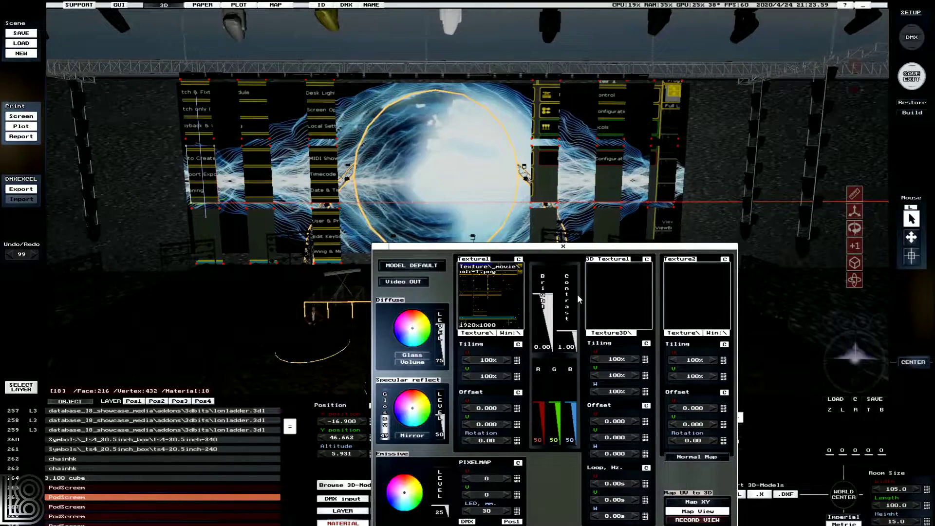
left_click(563, 246)
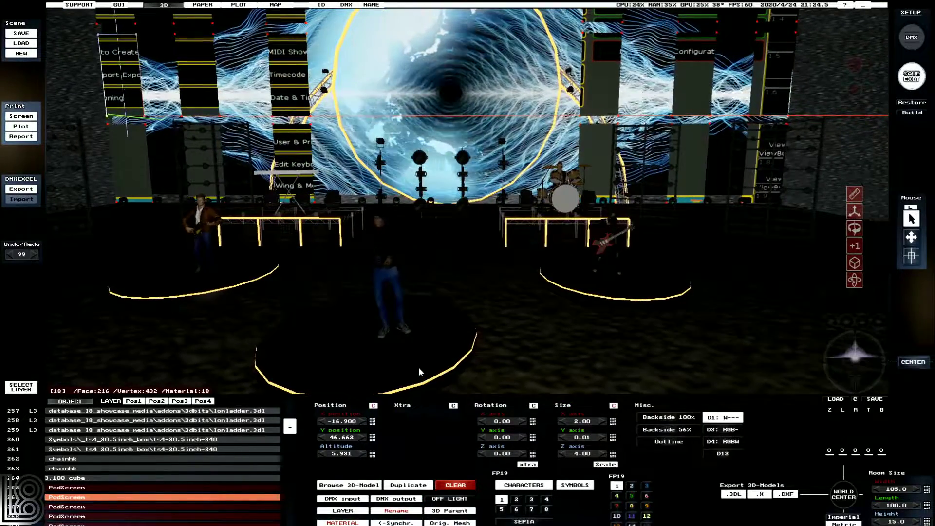
- Give the front round riser's circle a mirror surface with a diffuse level of 63 in its material settings
left_click(419, 367)
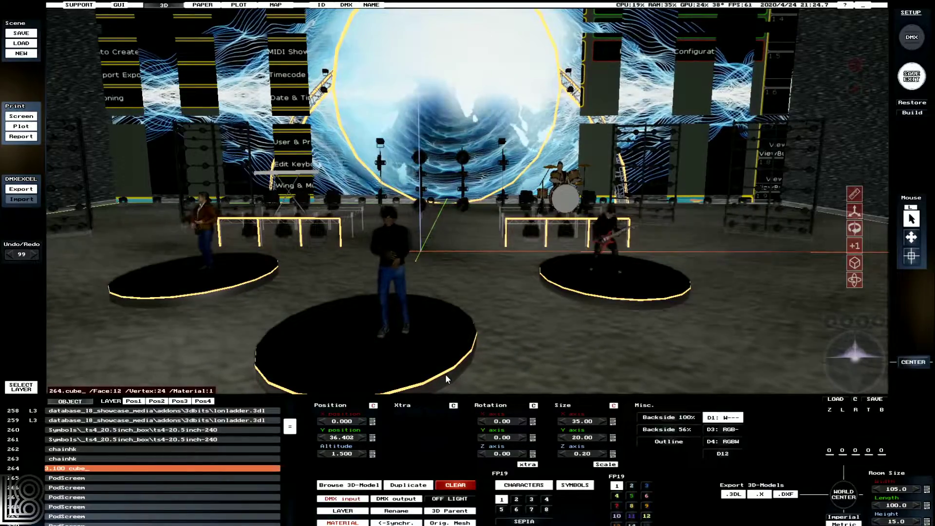
left_click(615, 296)
left_click(336, 380)
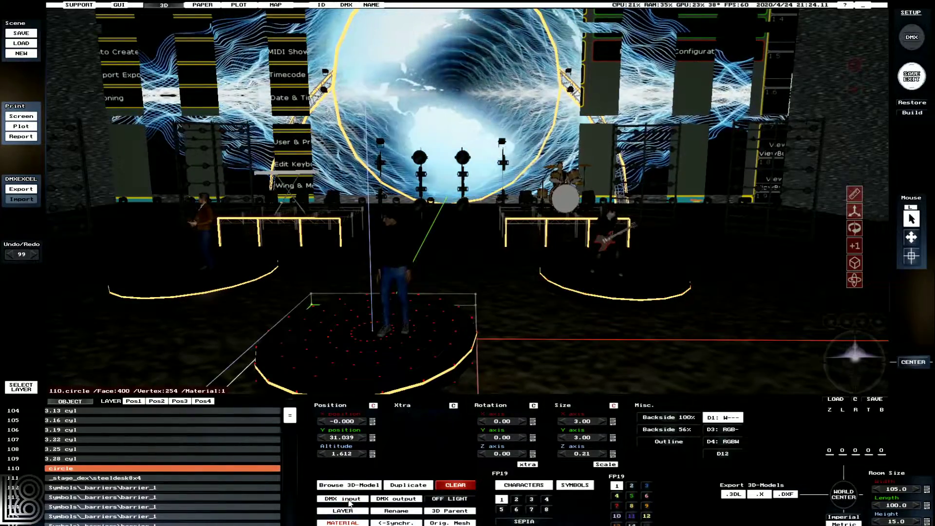
left_click(341, 523)
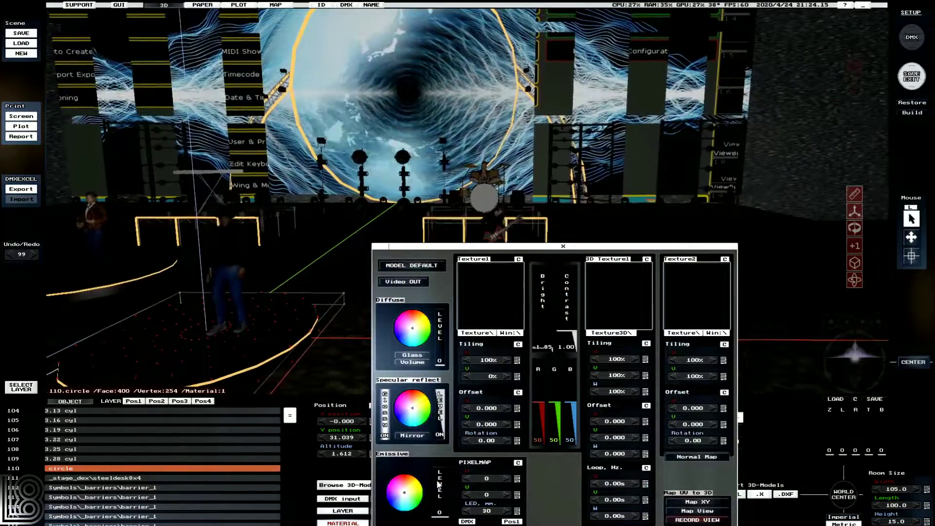
left_click_drag(441, 503, 443, 522)
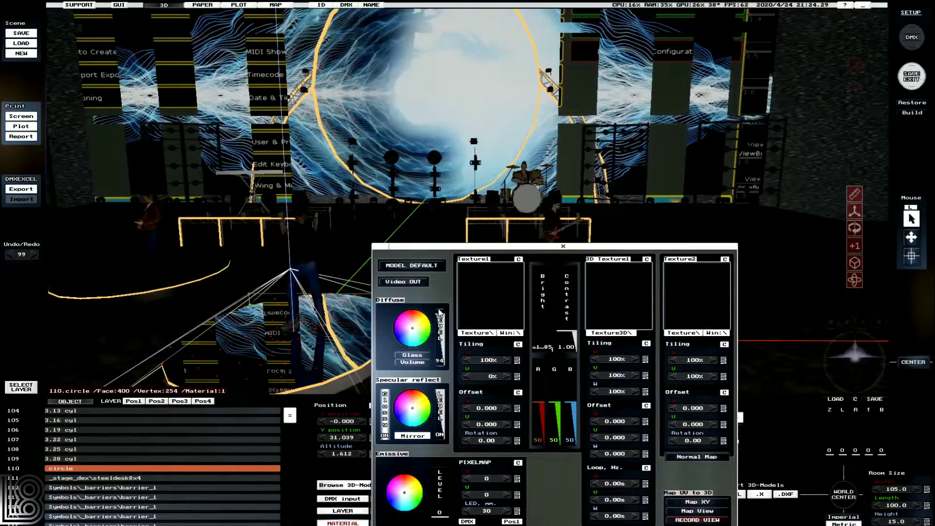
left_click_drag(443, 336, 443, 334)
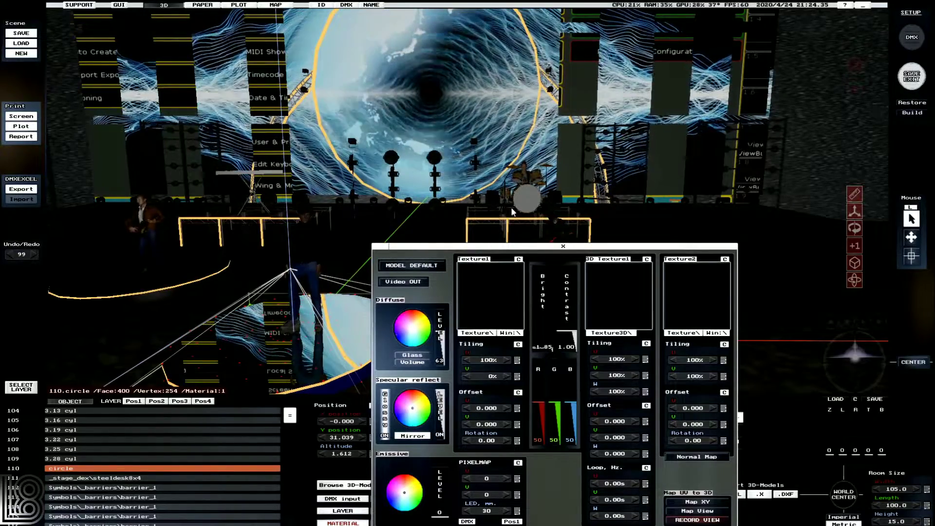
left_click(563, 246)
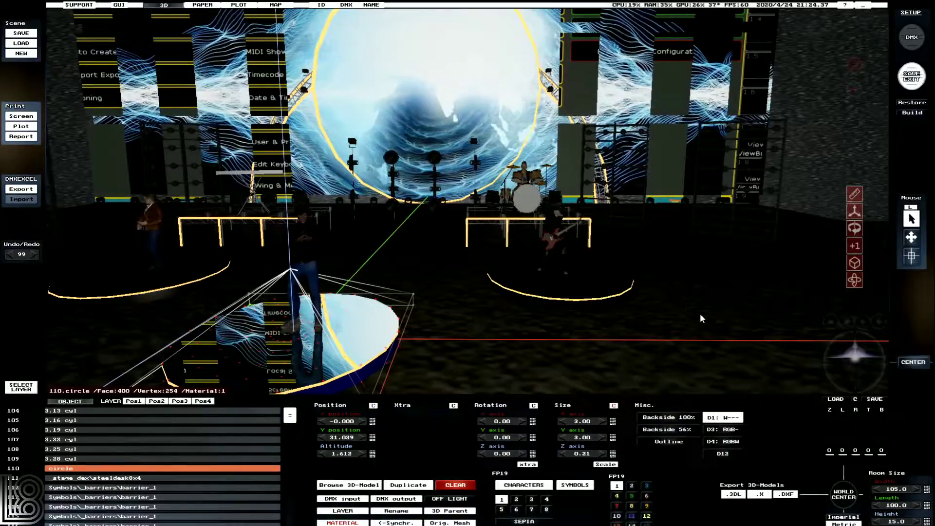
- Open the stage floor cube's material settings and try ConWaves and Snow as its 3D Texture1
left_click(697, 317)
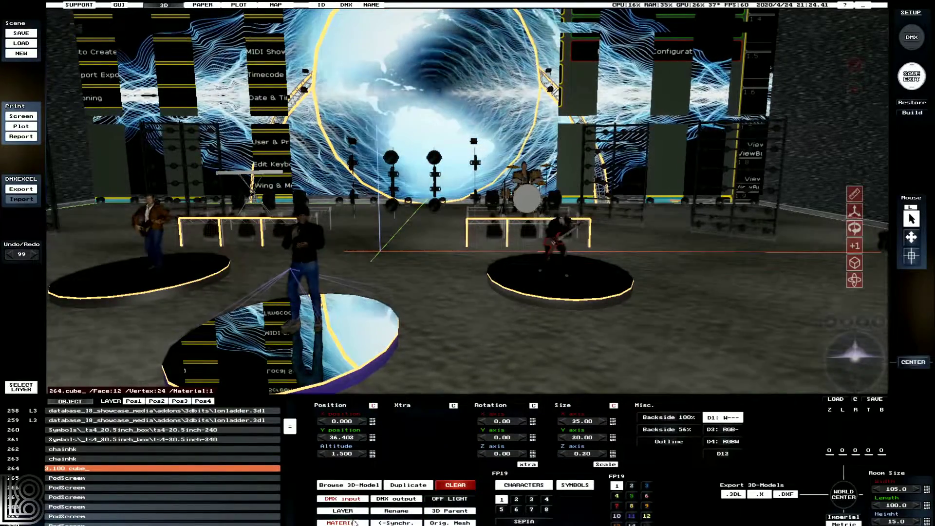
left_click(350, 522)
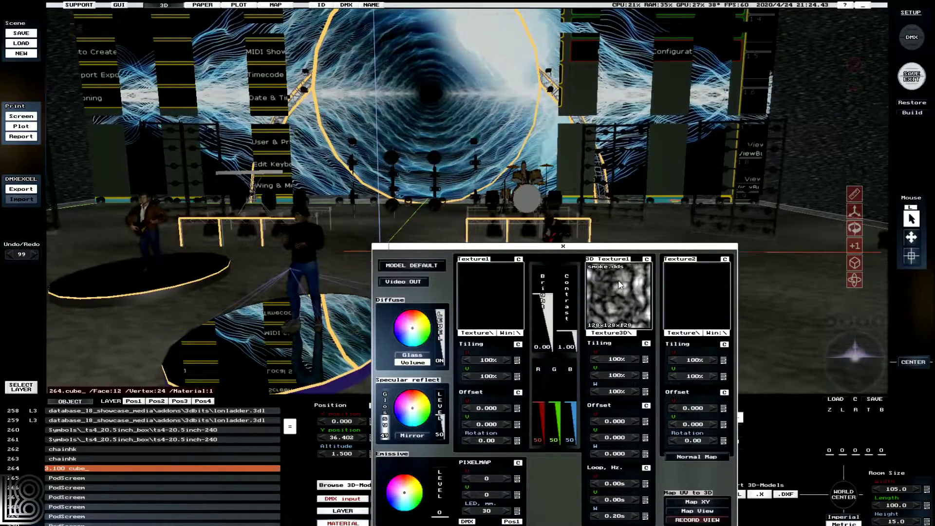
left_click(618, 280)
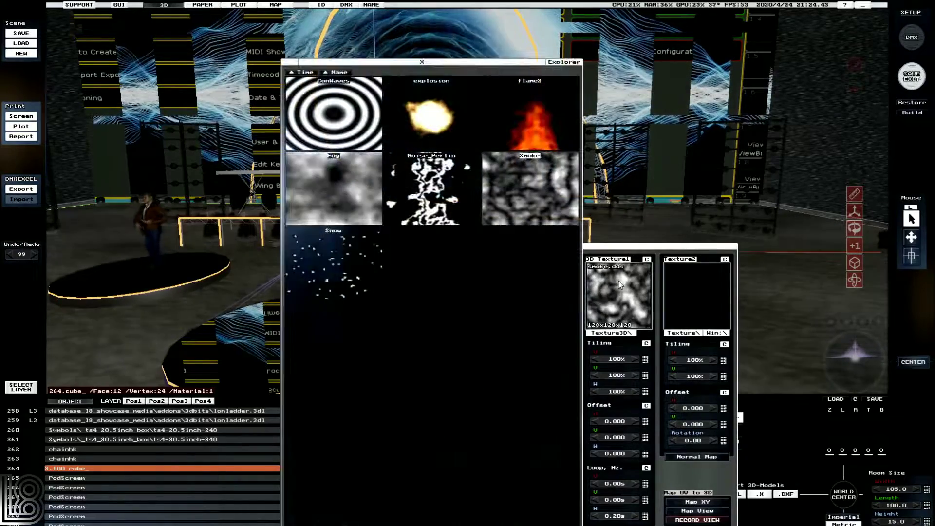
left_click(336, 141)
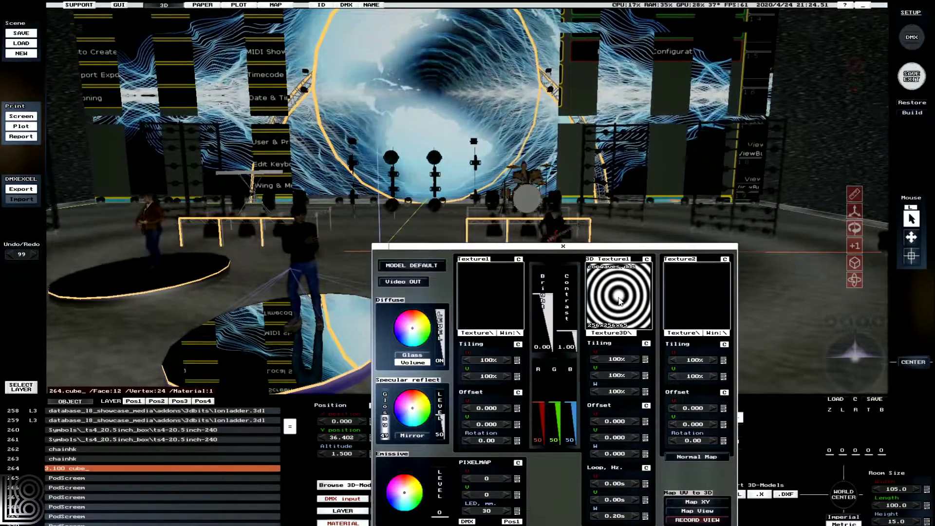
left_click(629, 306)
left_click(321, 258)
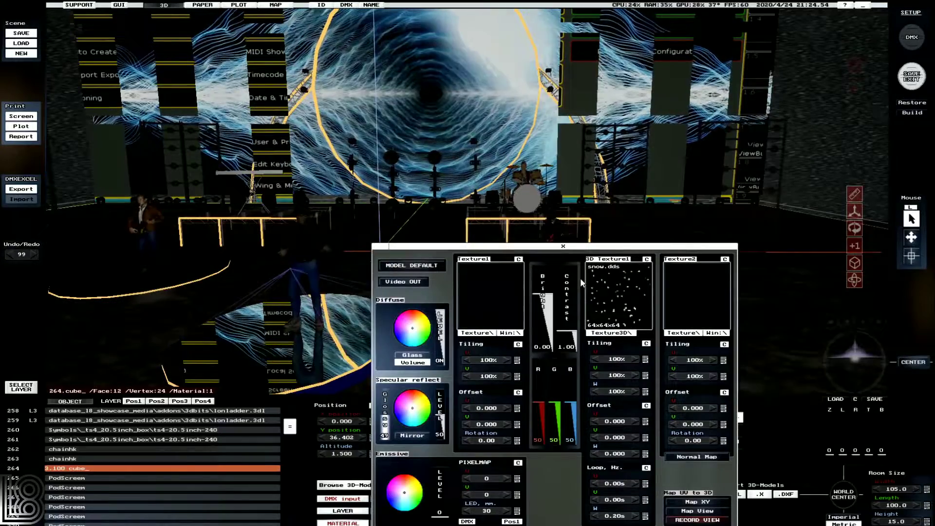
- Apply the Fog texture as the stage floor's 3D Texture1 and set its U tiling to 80%
left_click(618, 291)
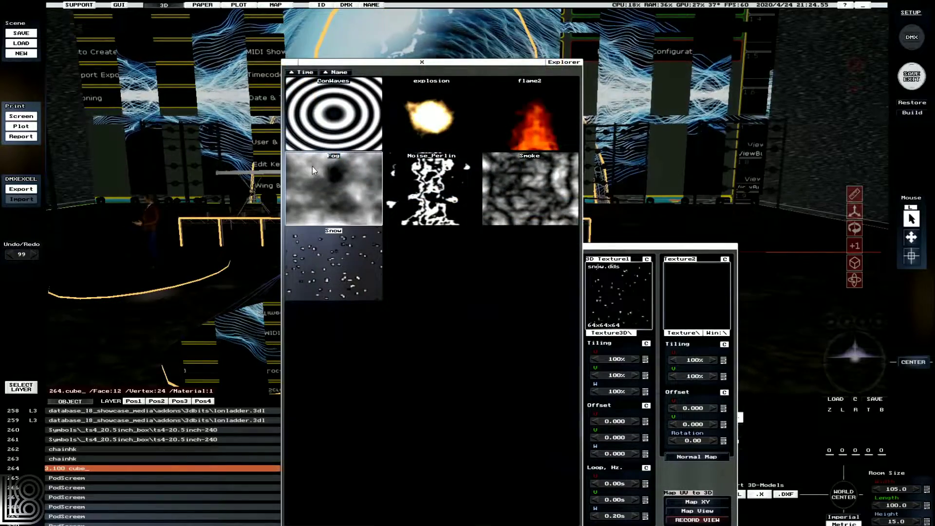
left_click(324, 190)
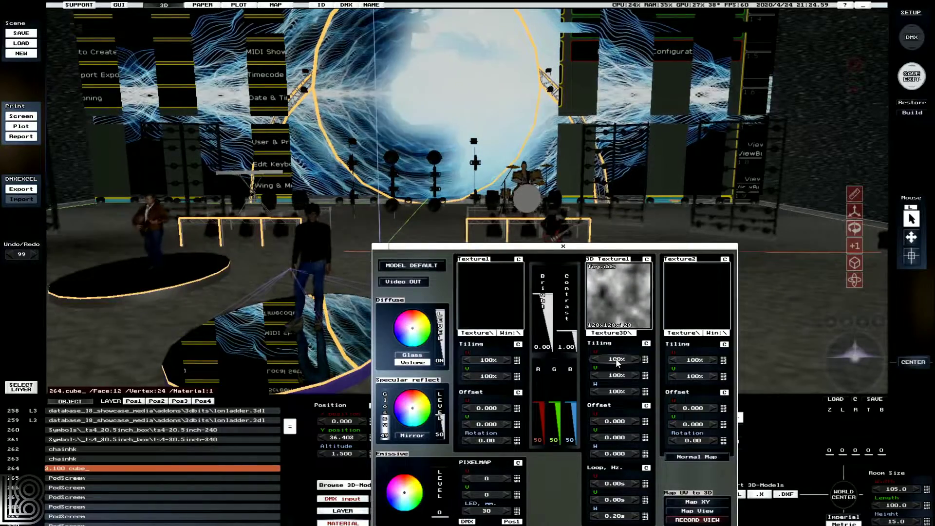
scroll(615, 361, "up", 20)
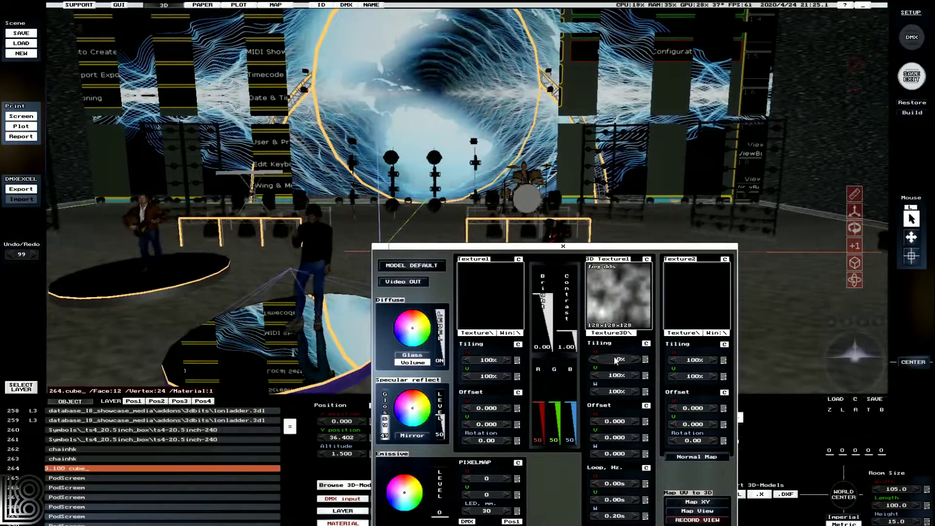
scroll(616, 361, "down", 3)
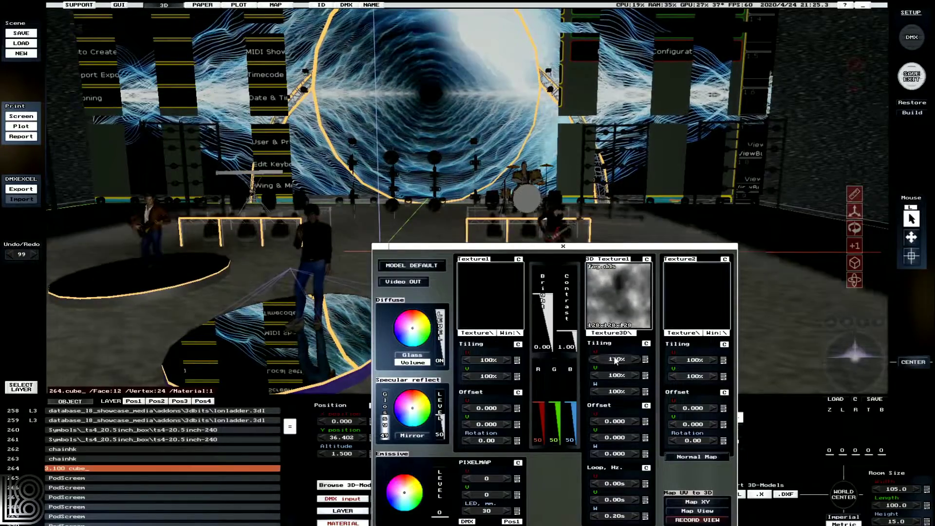
- Load hd0576.mov from the EXAMPLE folder into the stage floor's Texture2 and clear 3D Texture1
left_click(707, 318)
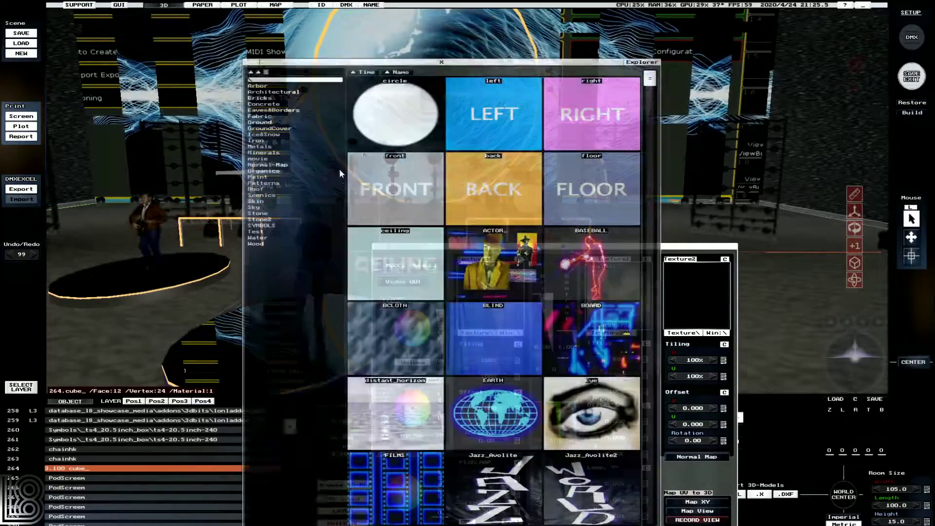
left_click(638, 63)
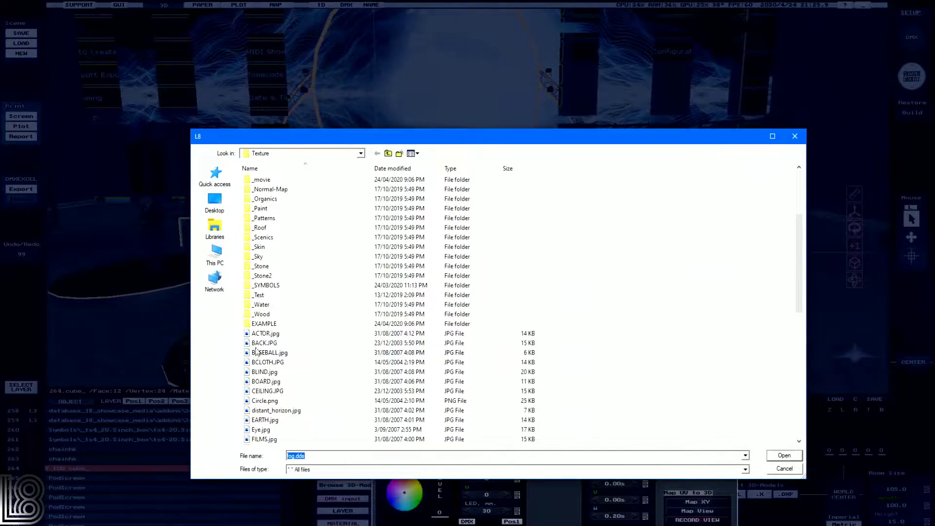
double_click(265, 324)
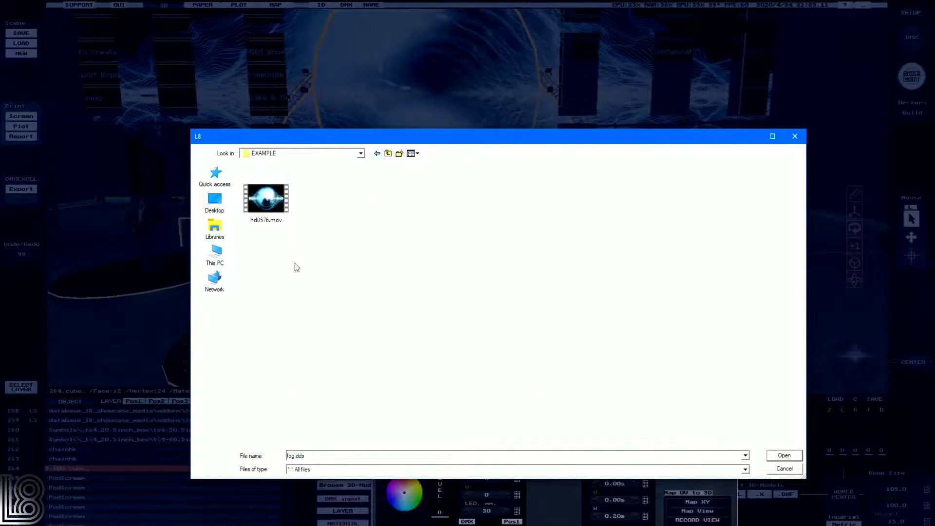
double_click(276, 202)
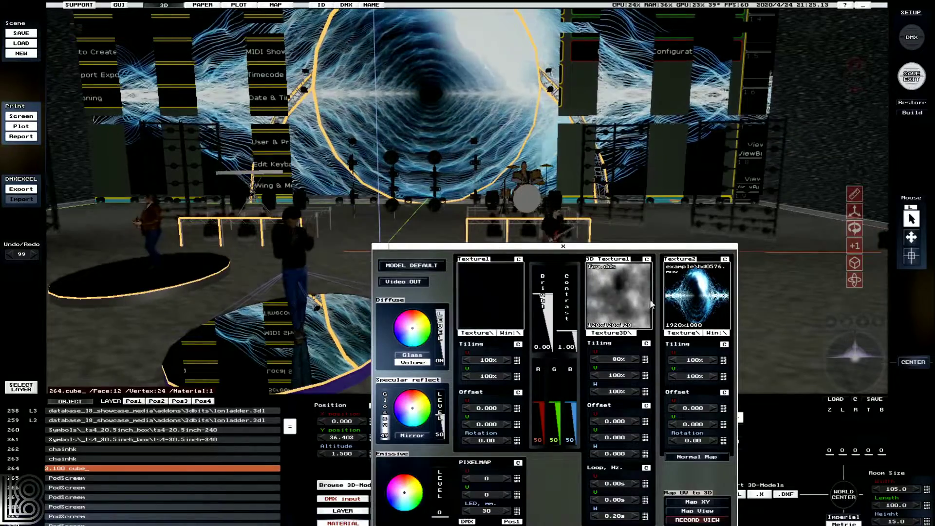
left_click(647, 260)
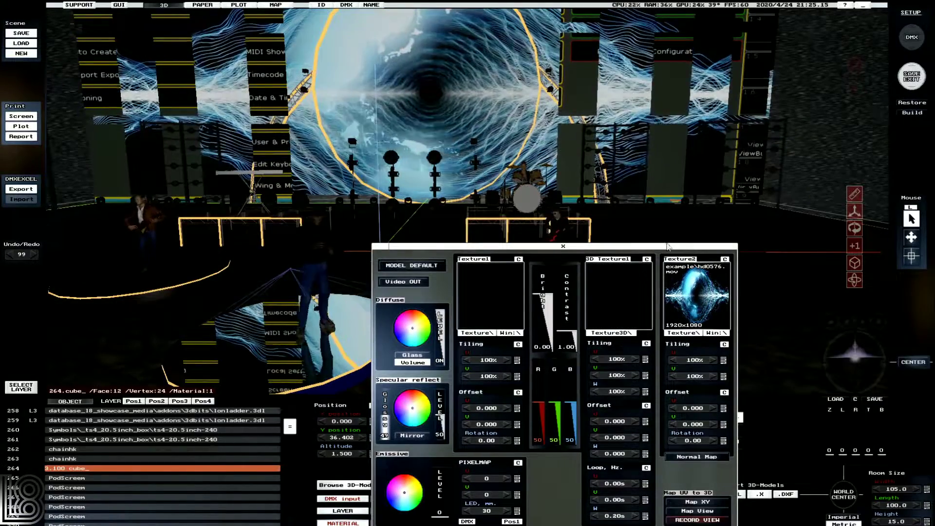